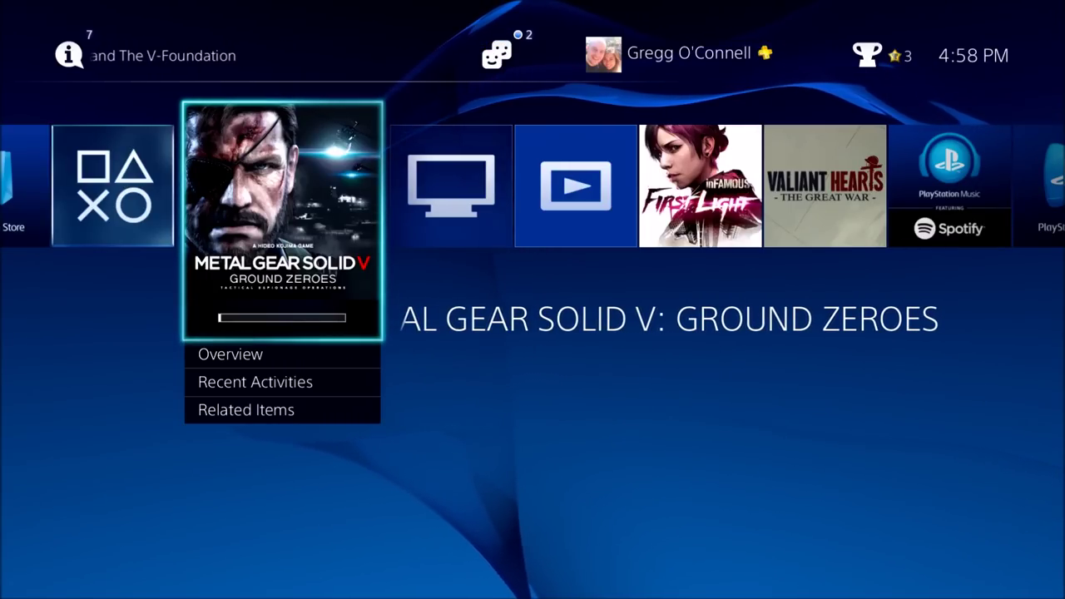
Open the PS4 console's Settings from the home screen's function area.
key("Up")
key("Right")
key("Left")
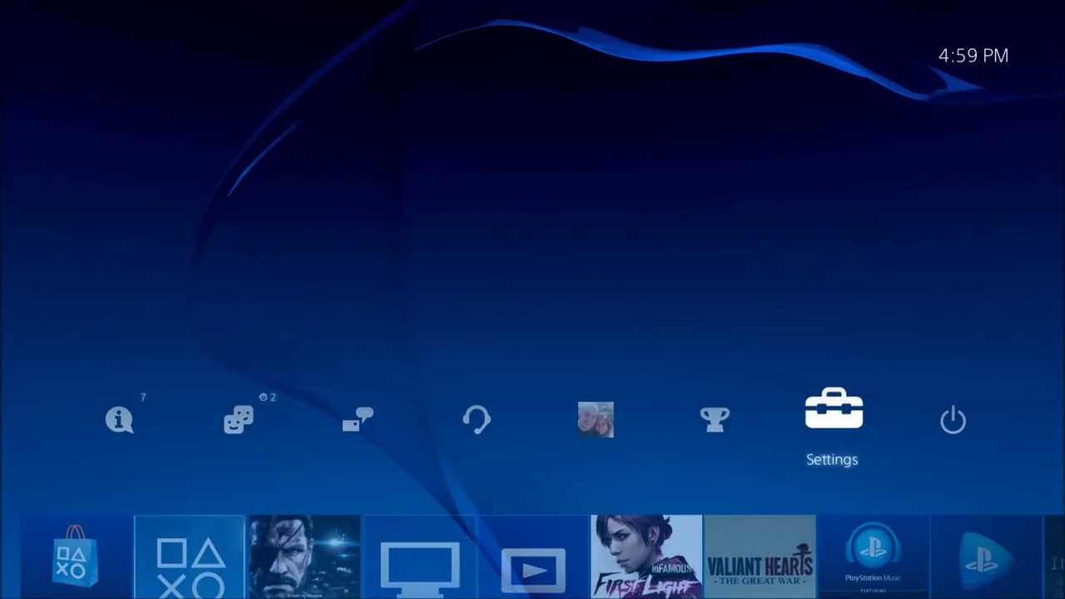
key("Return")
Open Remote Play Connection Settings in the PS4 settings list.
key("Down")
key("Down")
key("Down")
key("Down")
key("Down")
key("Down")
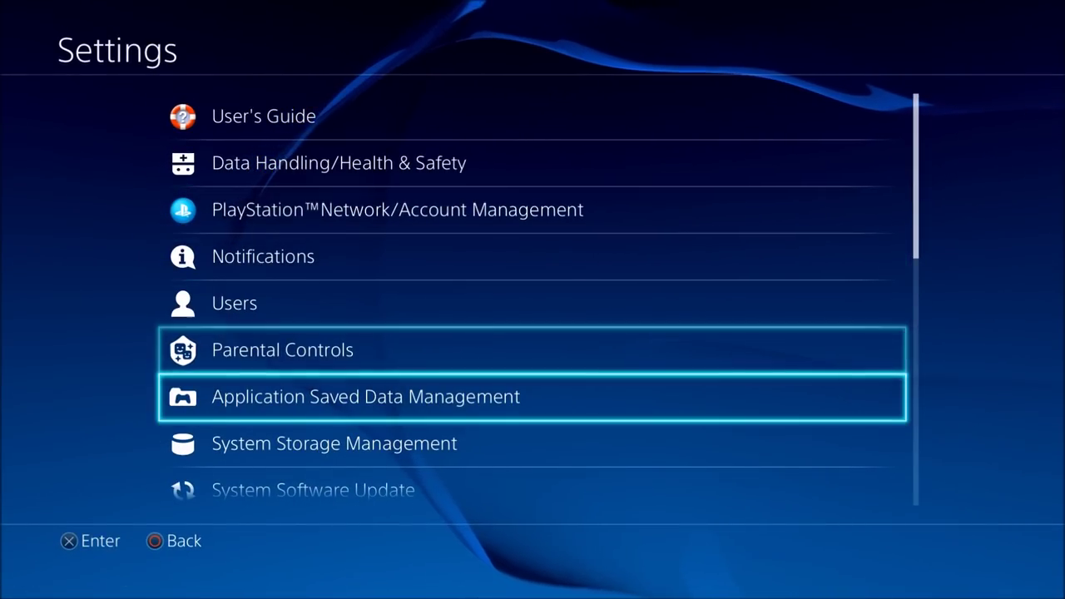
key("Down")
key("Down")
key("Down")
key("Down")
key("Down")
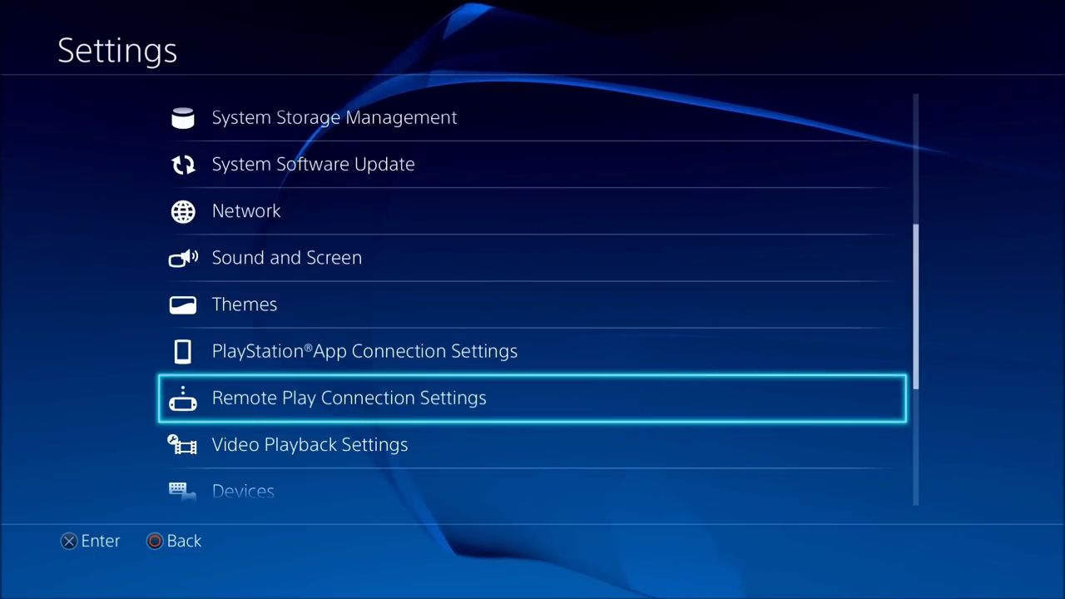
key("Return")
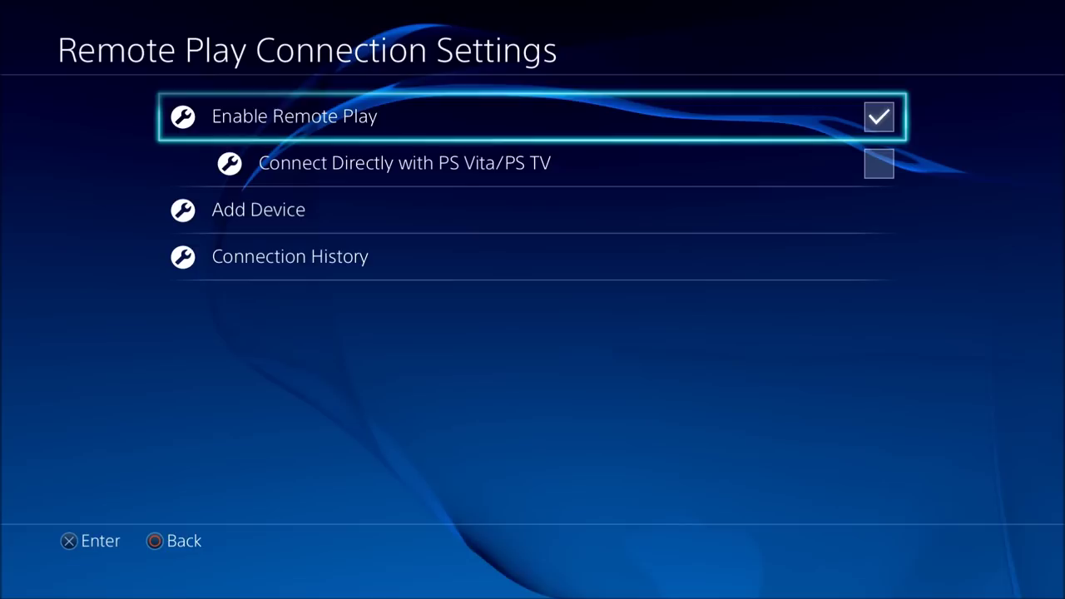
Check the Enable Remote Play option and leave the PS4 settings.
key("Down")
key("Up")
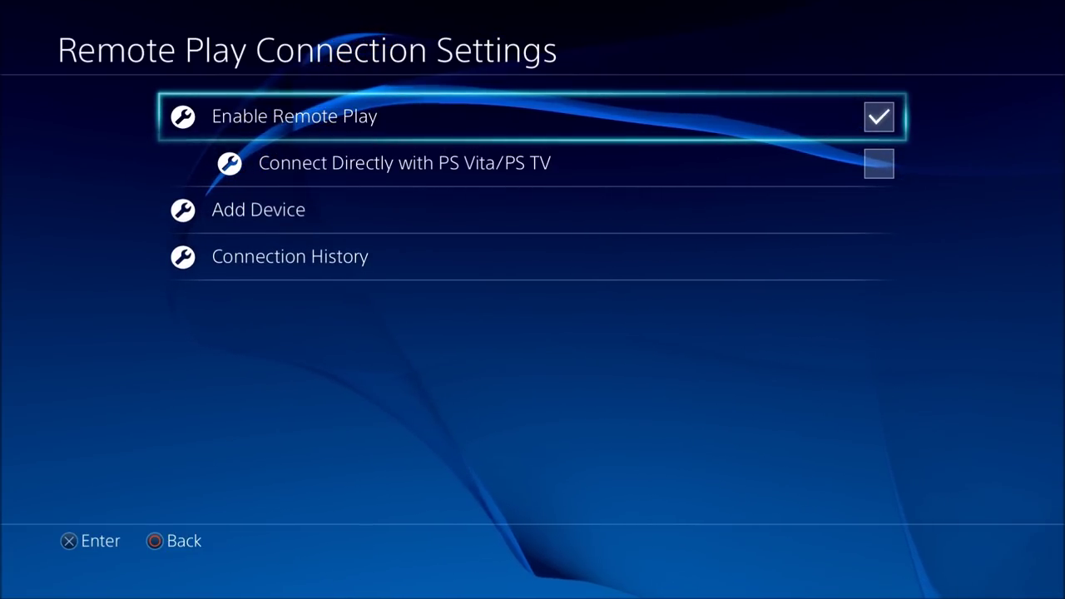
key("Escape")
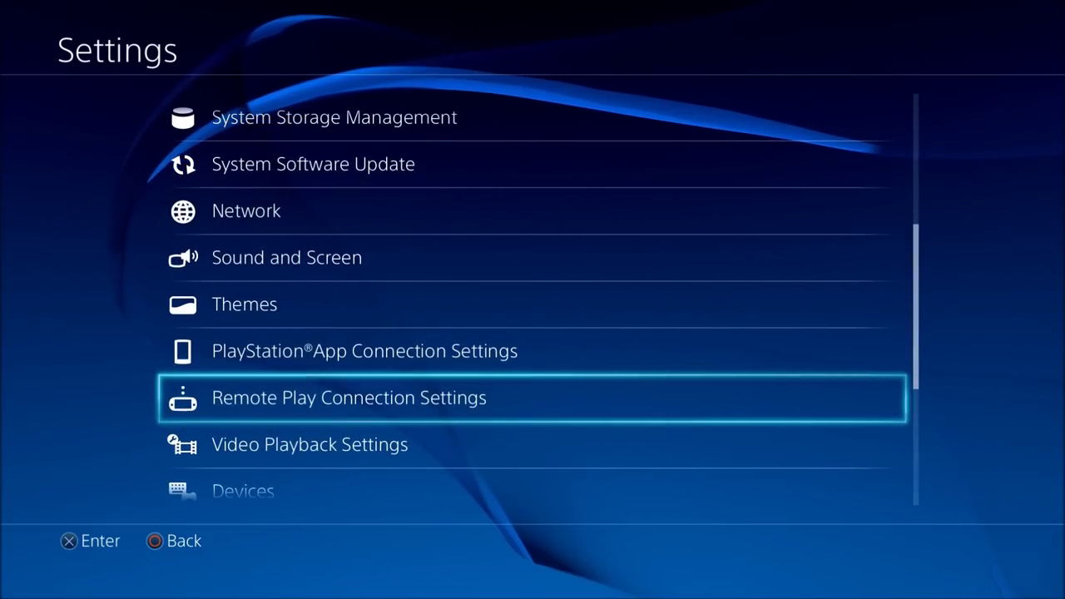
key("Escape")
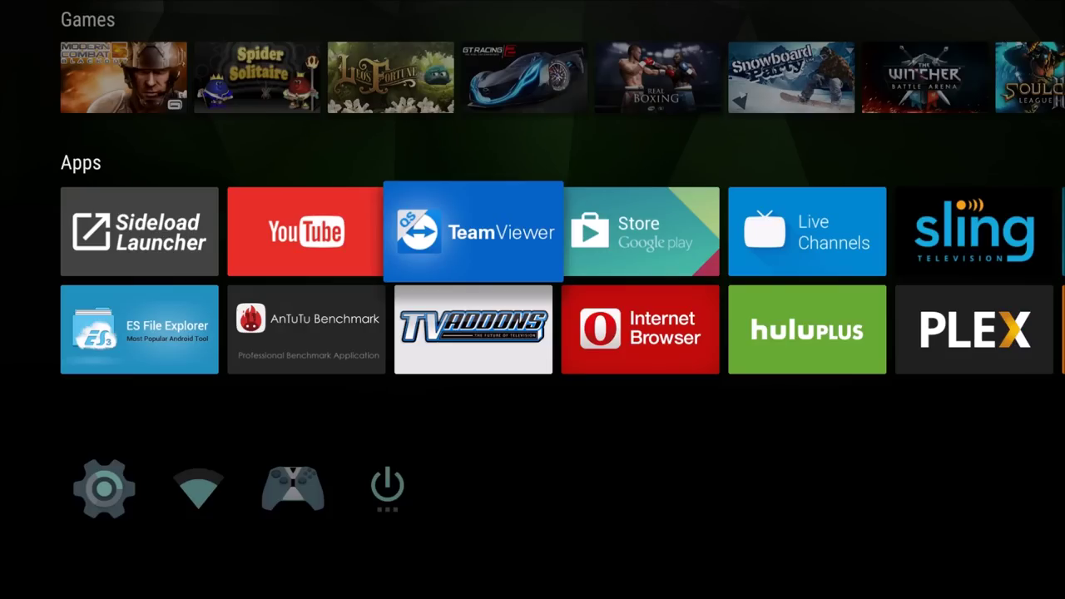
Switch to the SHIELD Android TV and open its device Settings from the home screen.
key("Down")
key("Down")
key("Return")
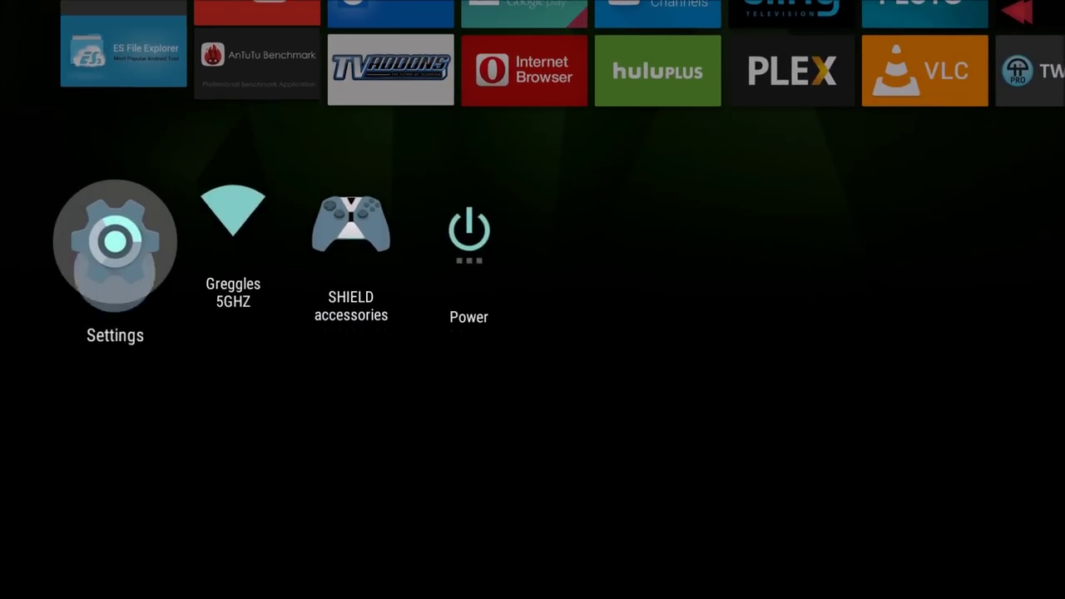
Check the Unknown sources option under Security & restrictions in the Personal settings, and return to the home screen.
key("Right")
key("Right")
key("Right")
key("Right")
key("Right")
key("Right")
key("Right")
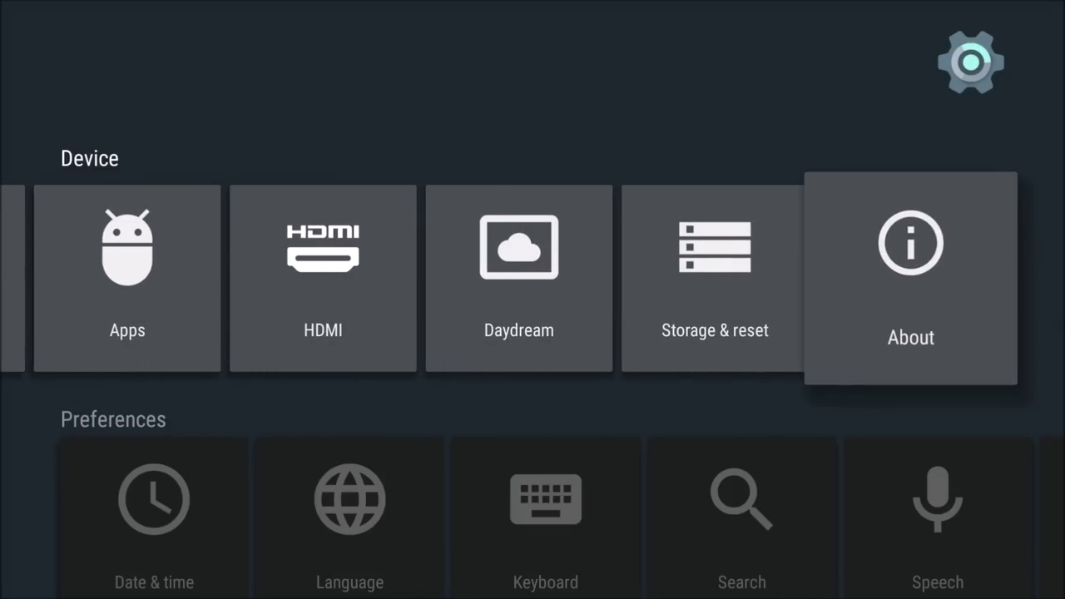
key("Down")
key("Down")
key("Down")
key("Right")
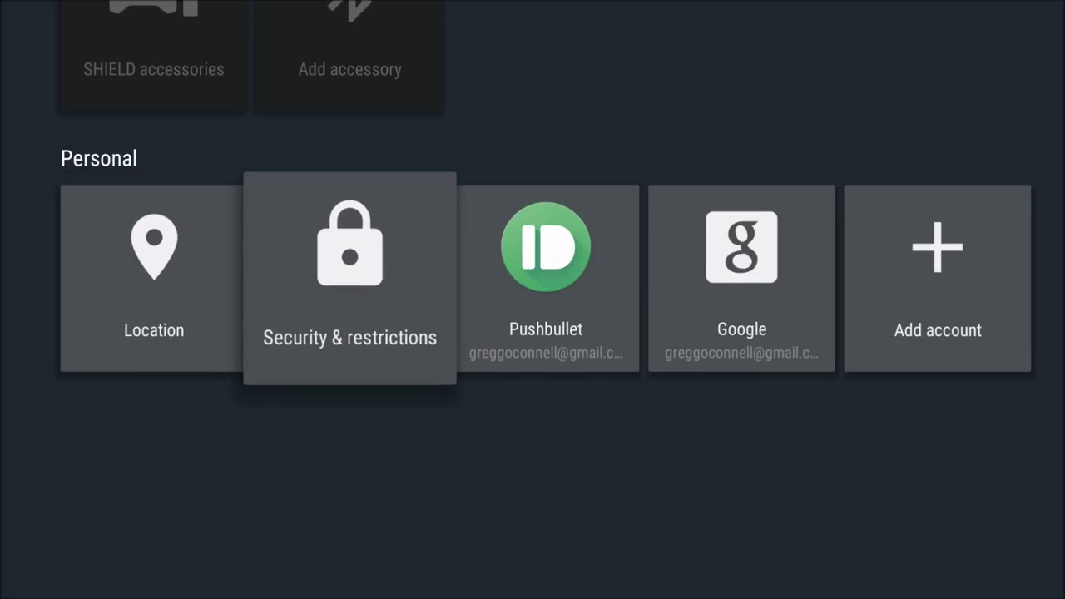
key("Return")
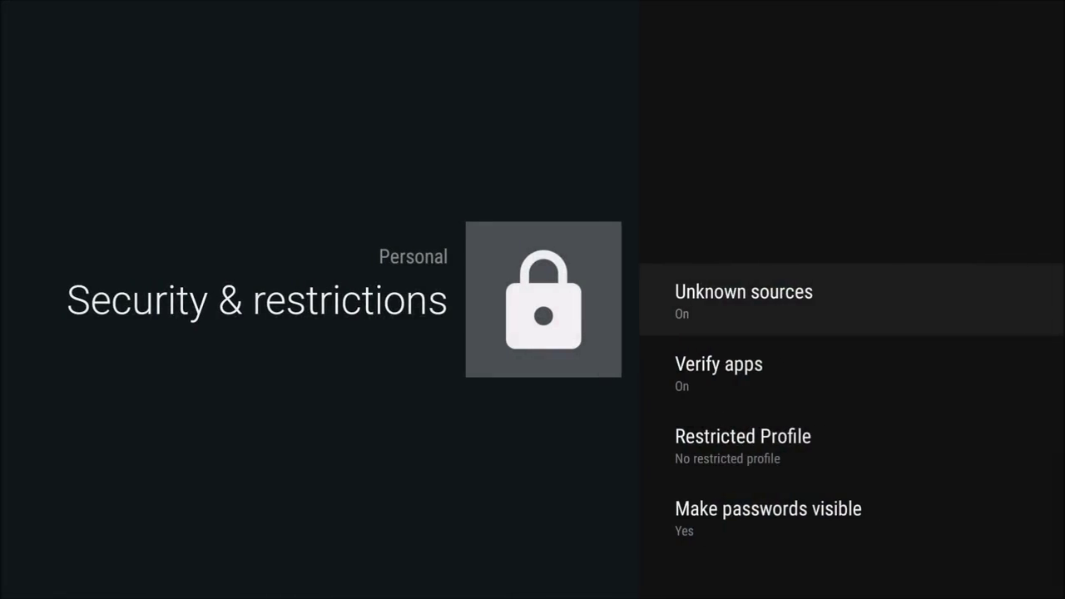
key("Return")
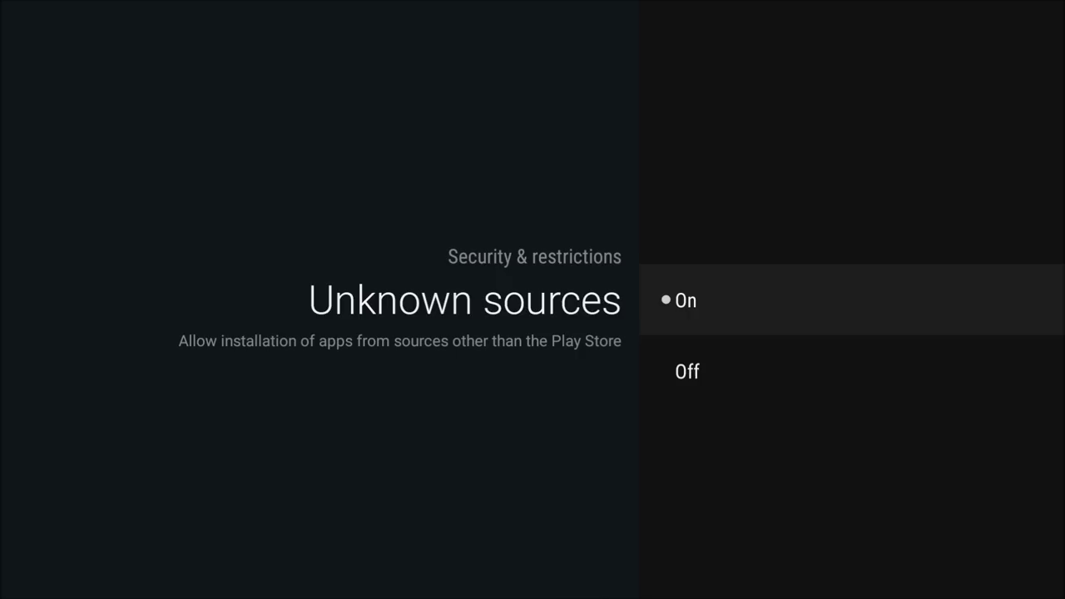
key("Home")
Look through the installed apps on the home screen and open ES File Explorer.
key("Down")
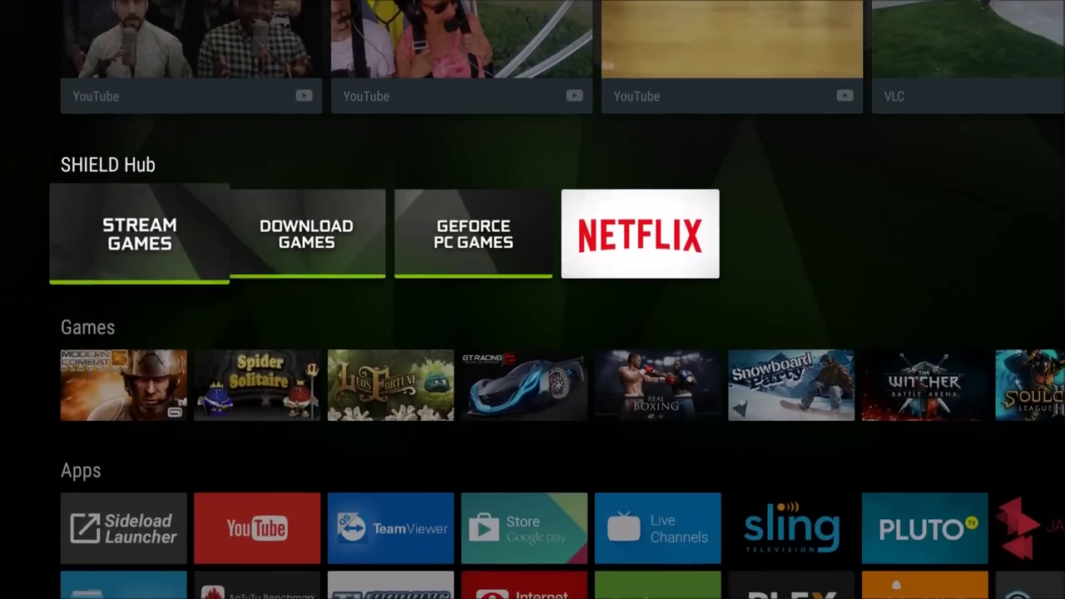
key("Down")
key("Down")
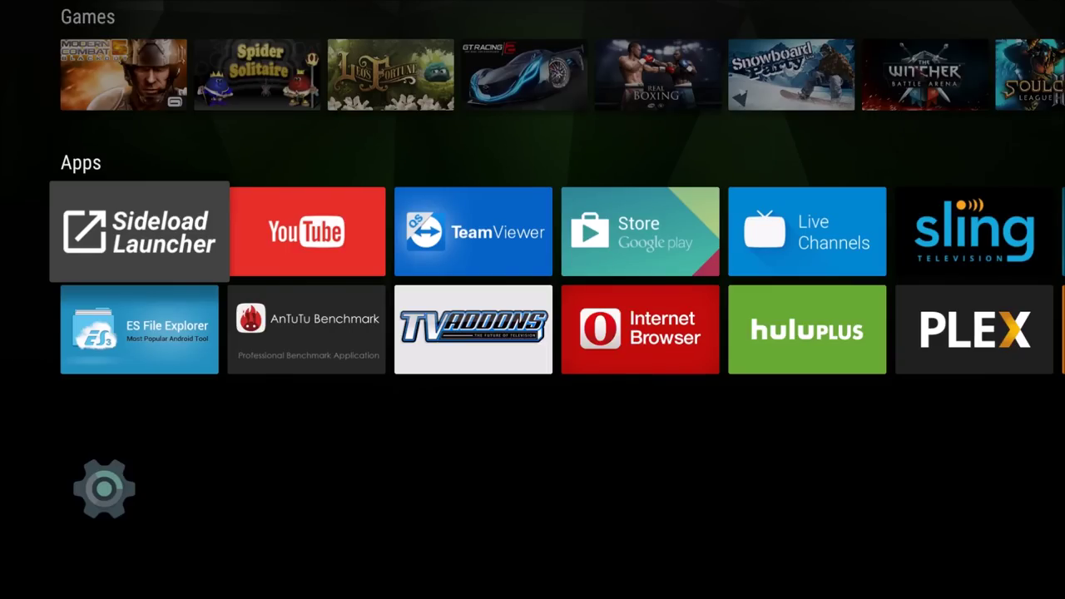
key("Right")
key("Right")
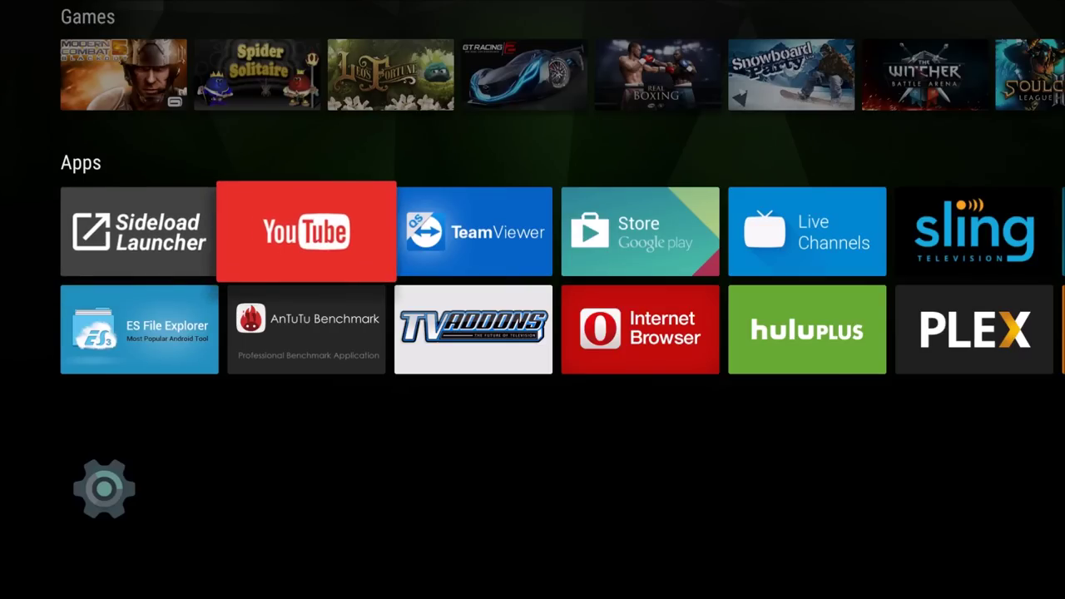
key("Right")
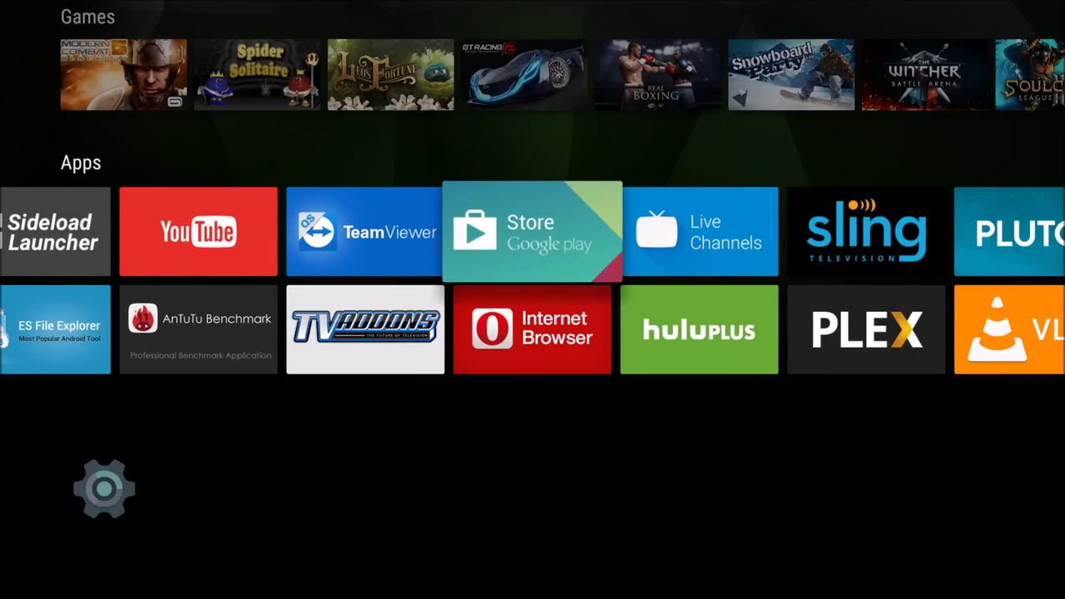
key("Right")
key("Right")
key("Right")
key("Left")
key("Left")
key("Left")
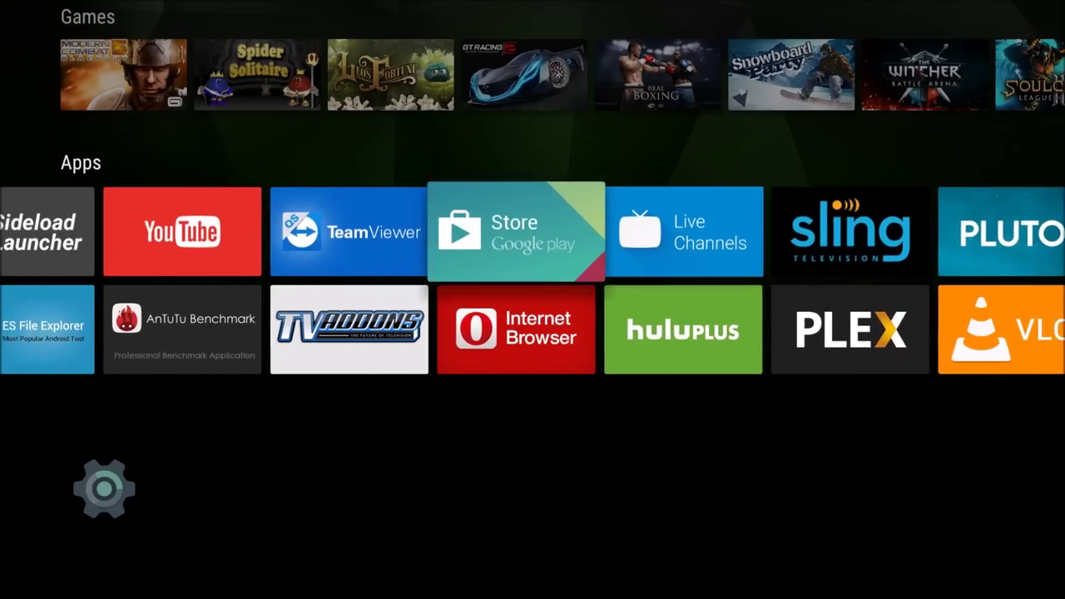
key("Left")
key("Left")
key("Left")
key("Down")
key("Return")
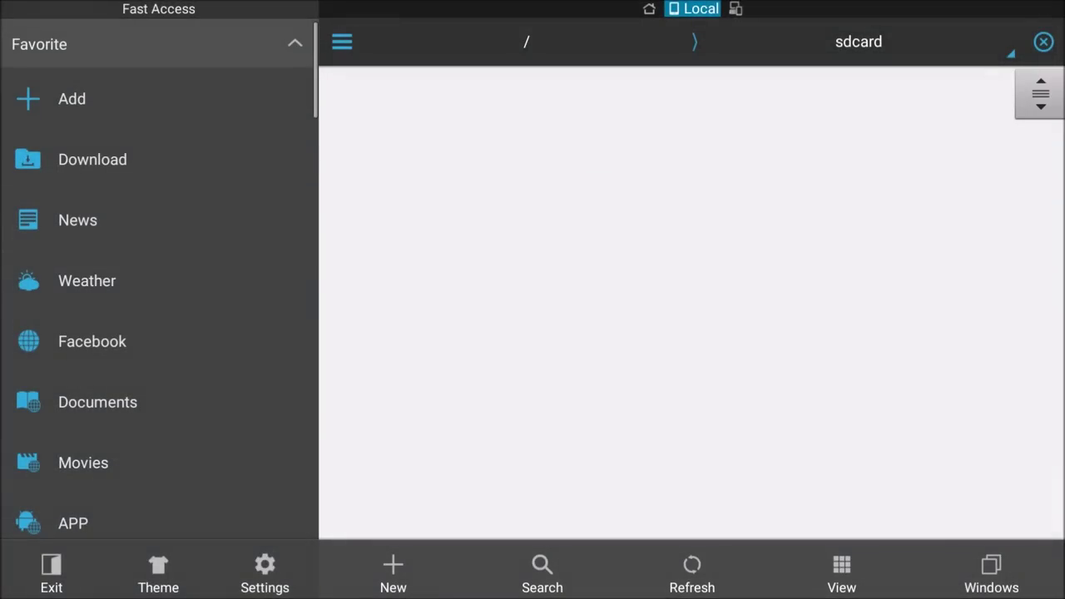
Exit ES File Explorer and open the web browser by way of Sideload Launcher.
key("Escape")
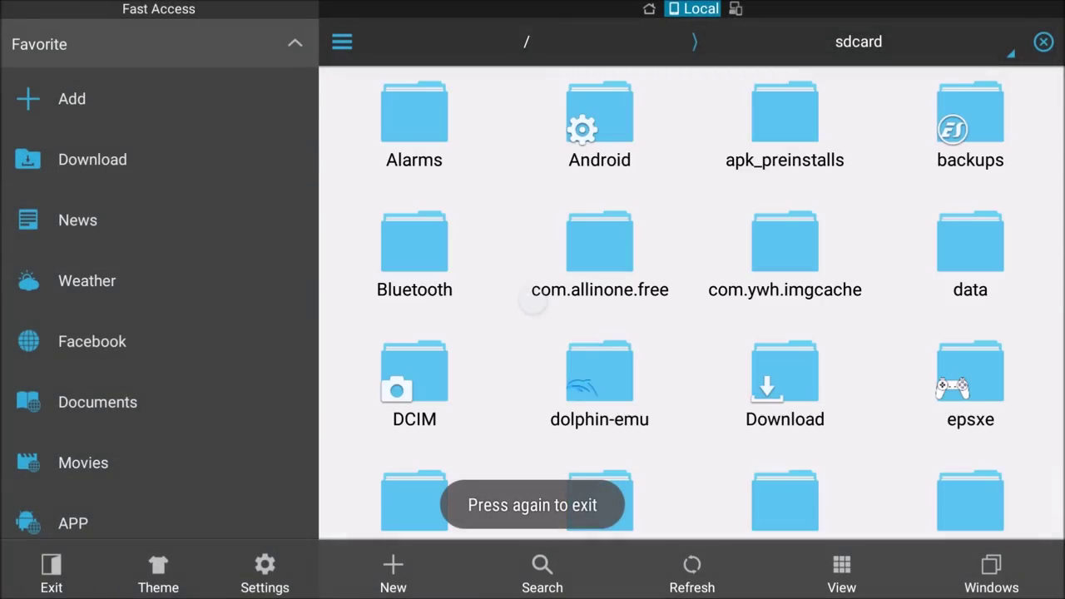
key("Escape")
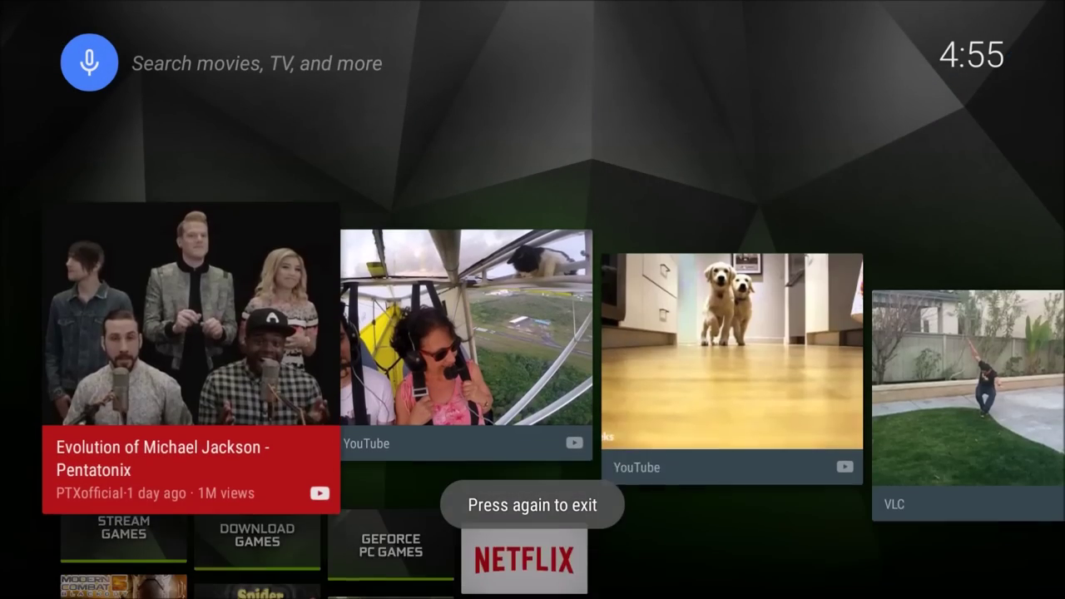
key("Return")
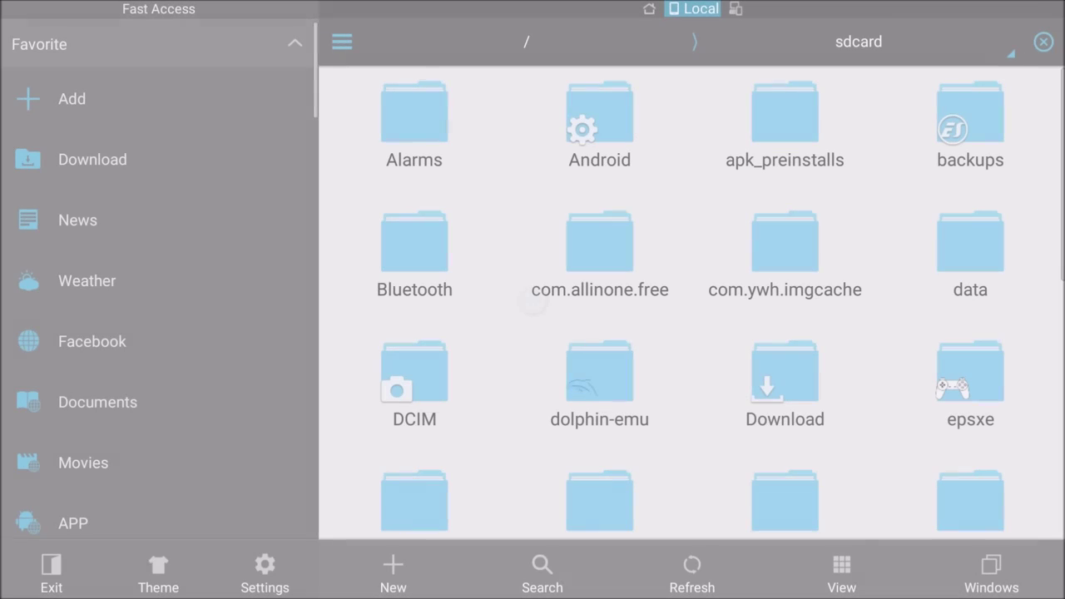
key("Escape")
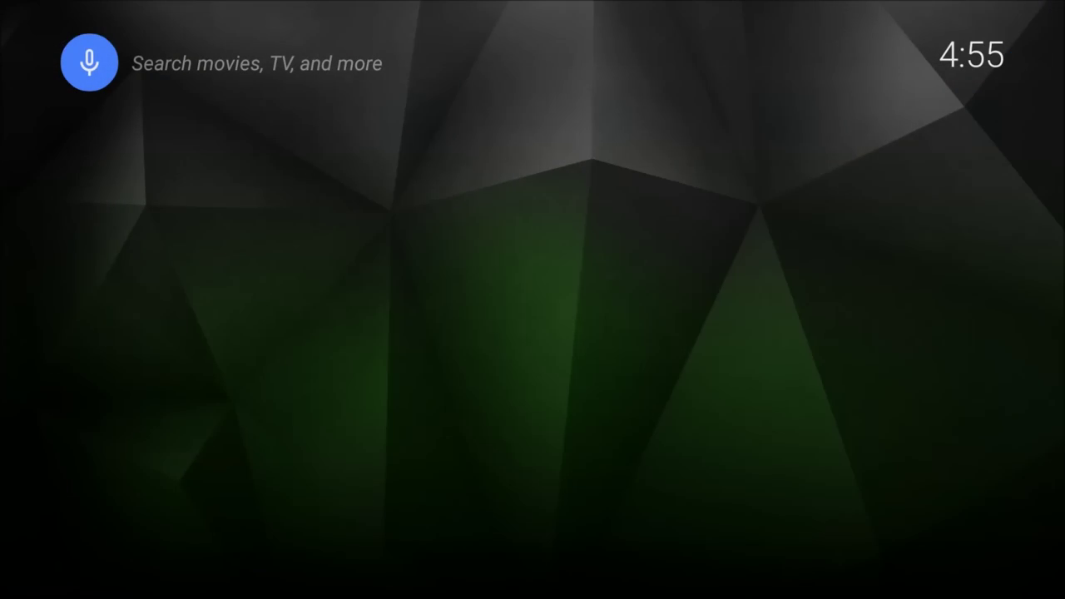
key("Down")
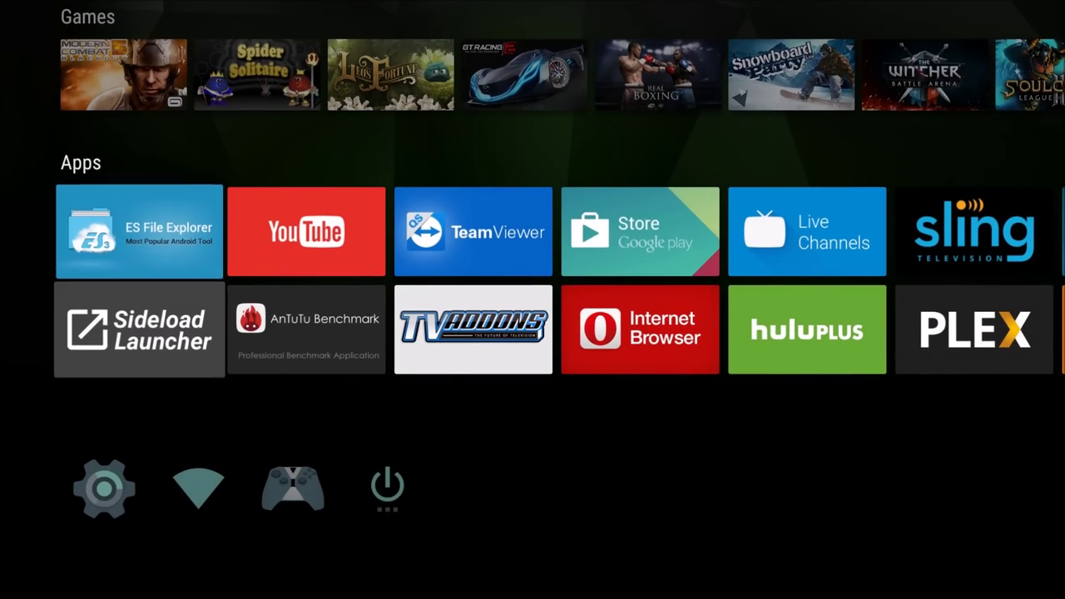
key("Return")
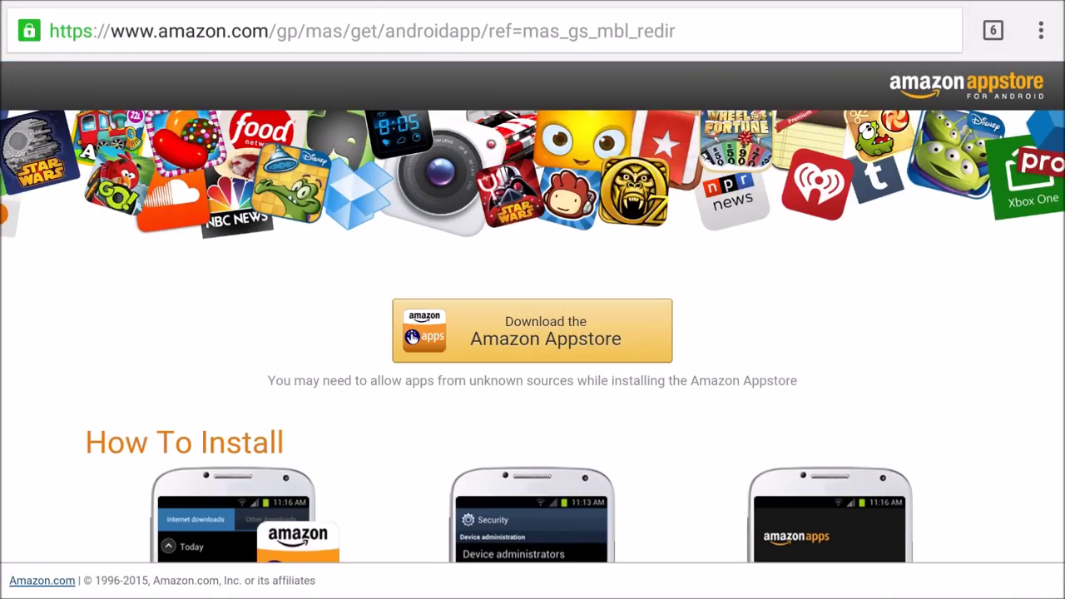
Search the web for "ps4 remote play apk".
left_click(447, 30)
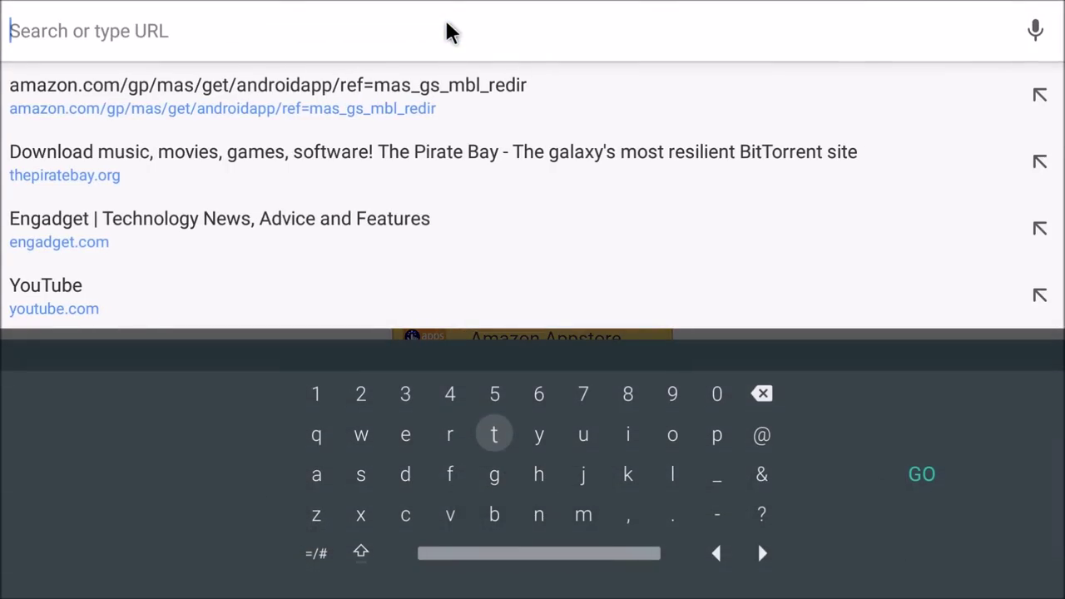
key("Right")
key("Right")
key("Right")
key("Right")
key("Right")
key("Return")
key("Left")
key("Left")
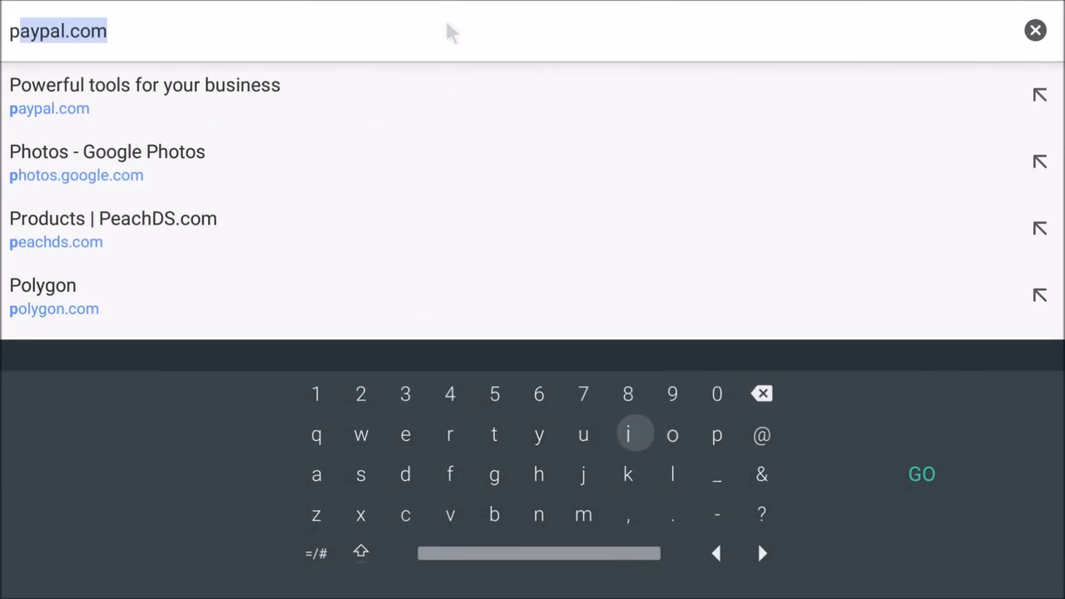
key("Left")
key("Left")
key("Left")
key("Left")
key("Left")
key("Left")
key("Down")
key("Return")
key("Up")
key("Up")
key("Right")
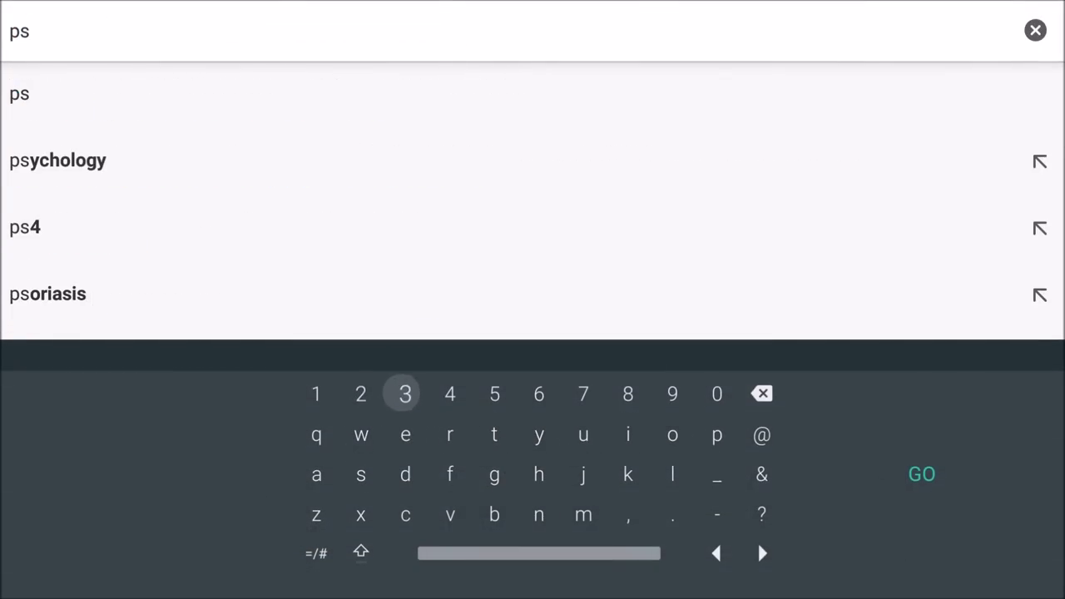
key("Right")
key("Return")
key("Down")
key("Down")
key("Down")
key("Down")
key("Return")
key("Up")
key("Up")
key("Up")
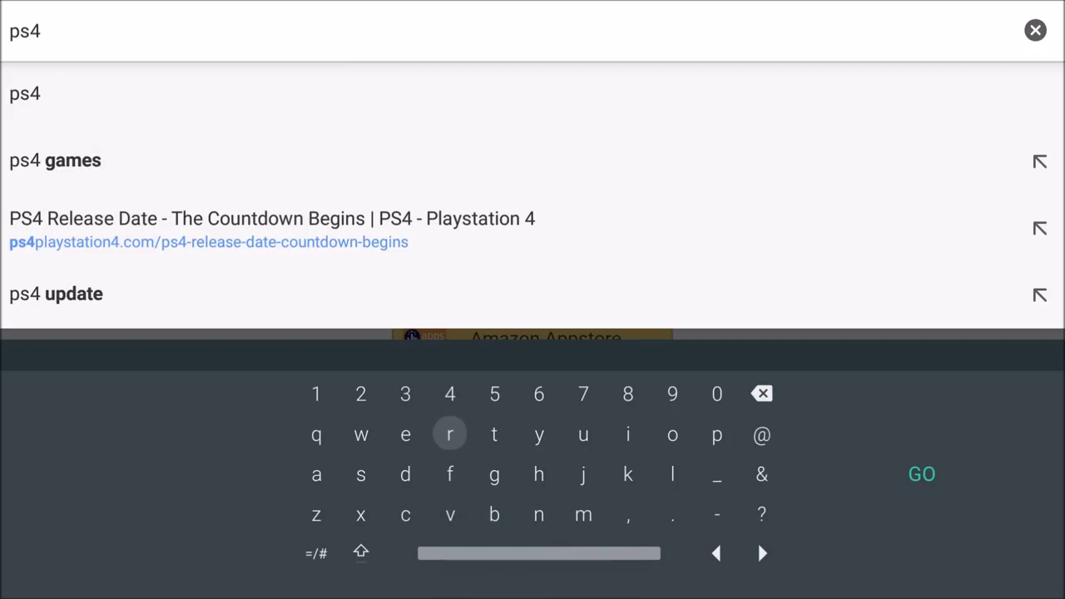
key("Return")
key("Left")
key("Return")
key("Down")
key("Down")
key("Right")
key("Right")
key("Right")
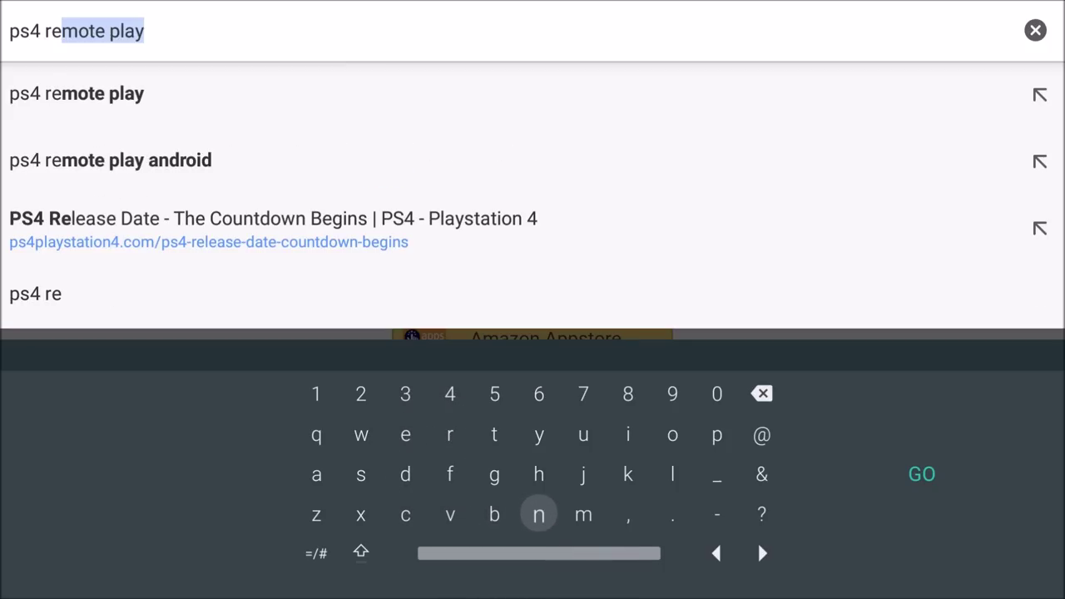
key("Right")
key("Return")
key("Up")
key("Right")
key("Right")
key("Return")
key("Left")
key("Left")
key("Left")
key("Left")
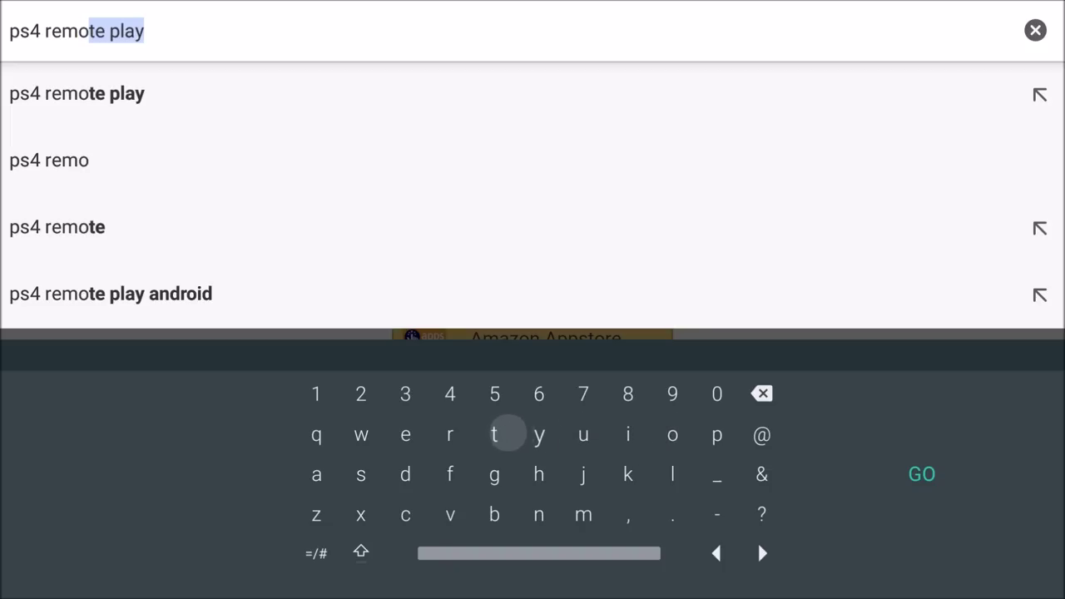
key("Return")
key("Left")
key("Left")
key("Return")
key("Down")
key("Right")
key("Right")
key("Down")
key("Down")
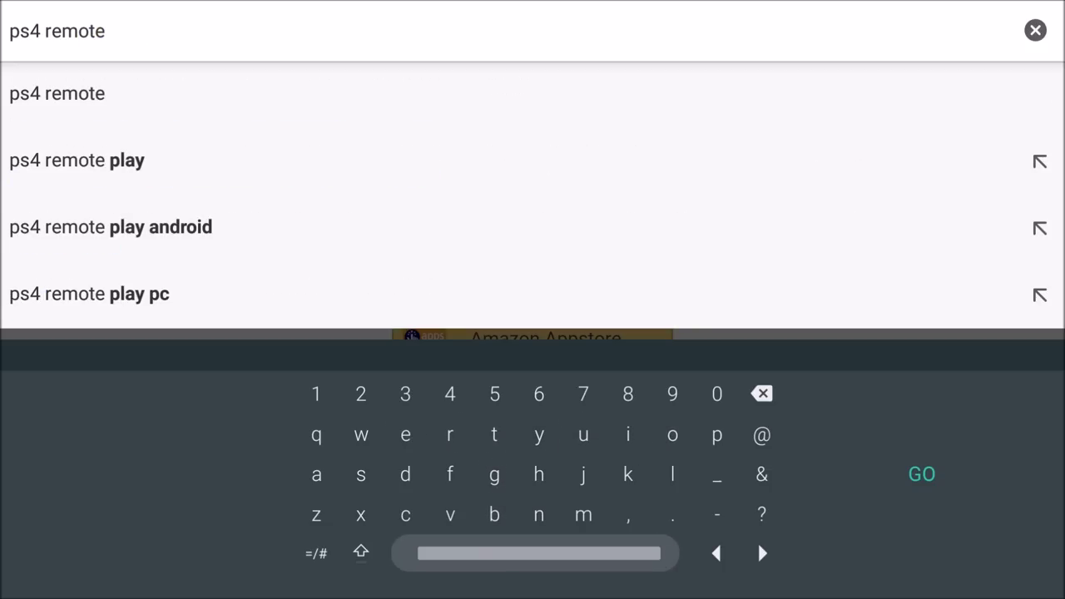
key("Return")
key("Up")
key("Up")
key("Up")
key("Right")
key("Right")
key("Right")
key("Right")
key("Right")
key("Return")
key("Left")
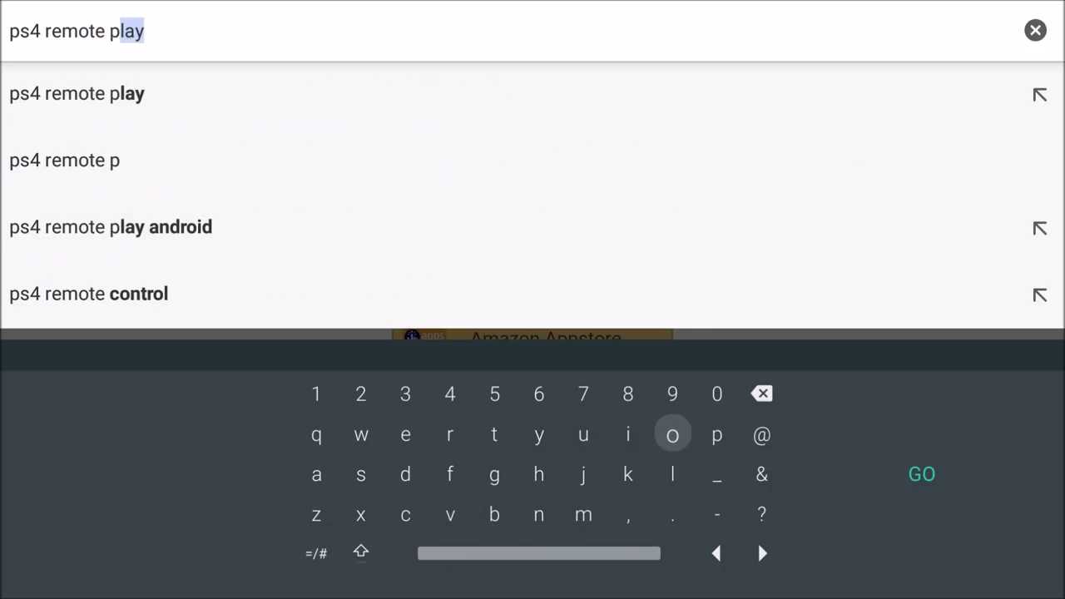
key("Down")
key("Return")
key("Left")
key("Left")
key("Left")
key("Left")
key("Down")
key("Left")
key("Left")
key("Left")
key("Left")
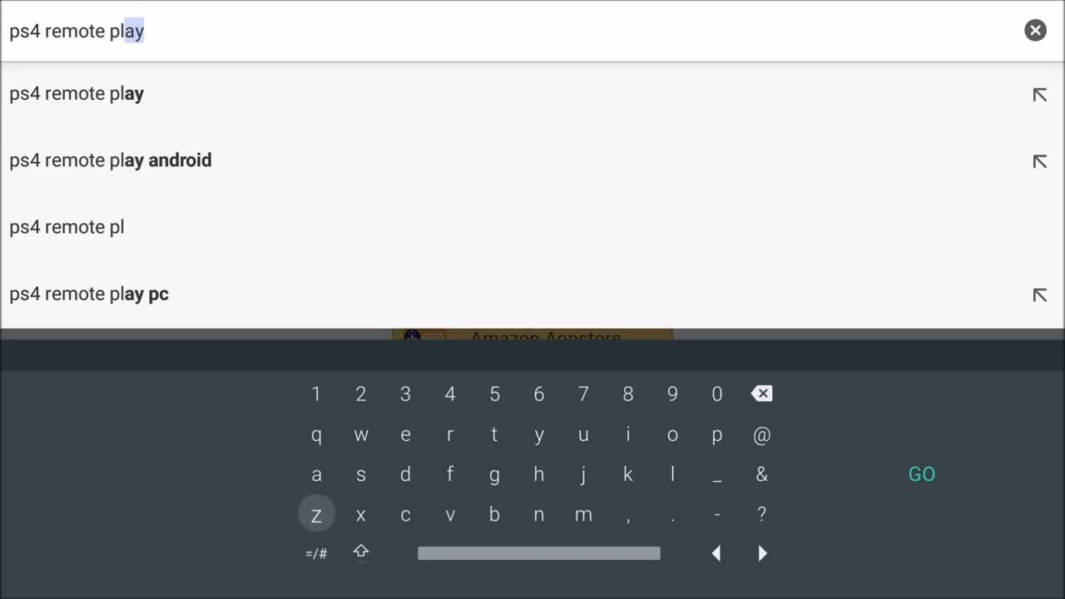
key("Up")
key("Return")
key("Up")
key("Right")
key("Right")
key("Right")
key("Right")
key("Right")
key("Right")
key("Return")
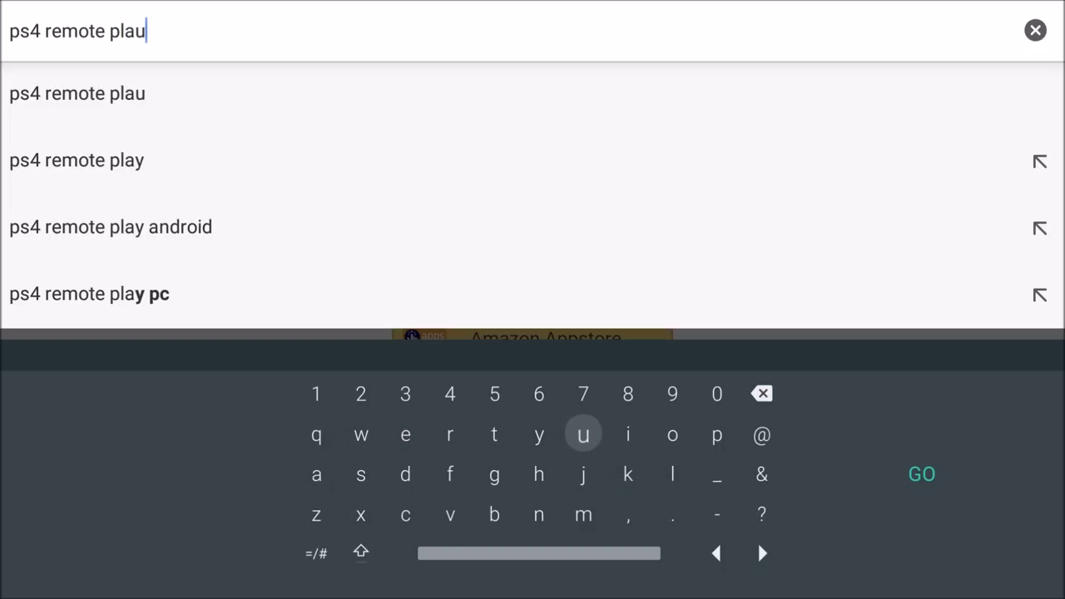
key("BackSpace")
key("Left")
key("Return")
key("Down")
key("Down")
key("Left")
key("Down")
key("Return")
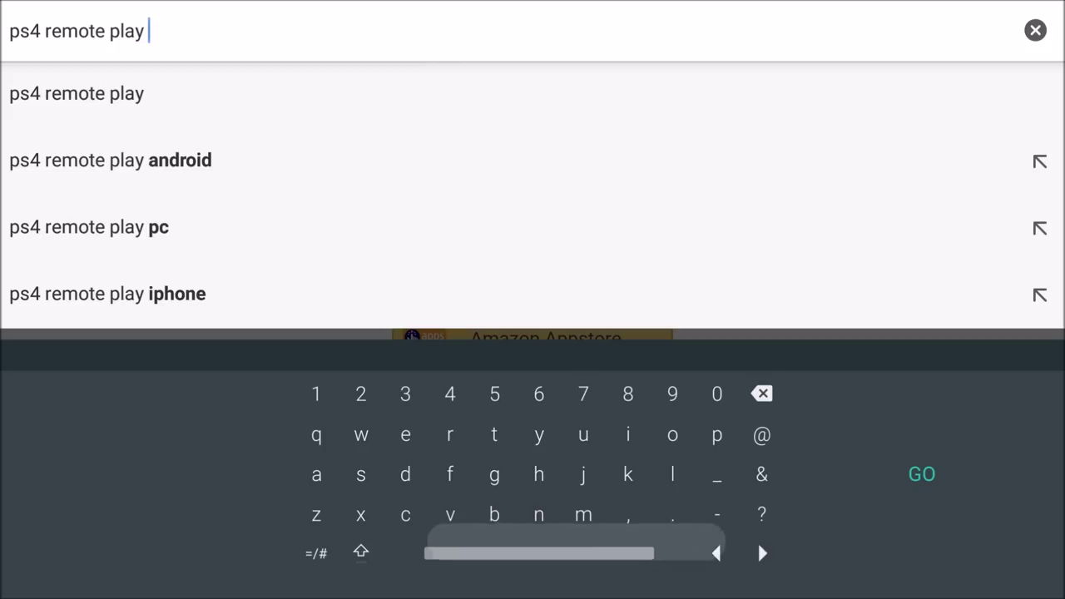
key("Up")
key("Left")
key("Left")
key("Up")
key("Left")
key("Left")
key("Return")
key("Up")
key("Right")
key("Right")
key("Right")
key("Right")
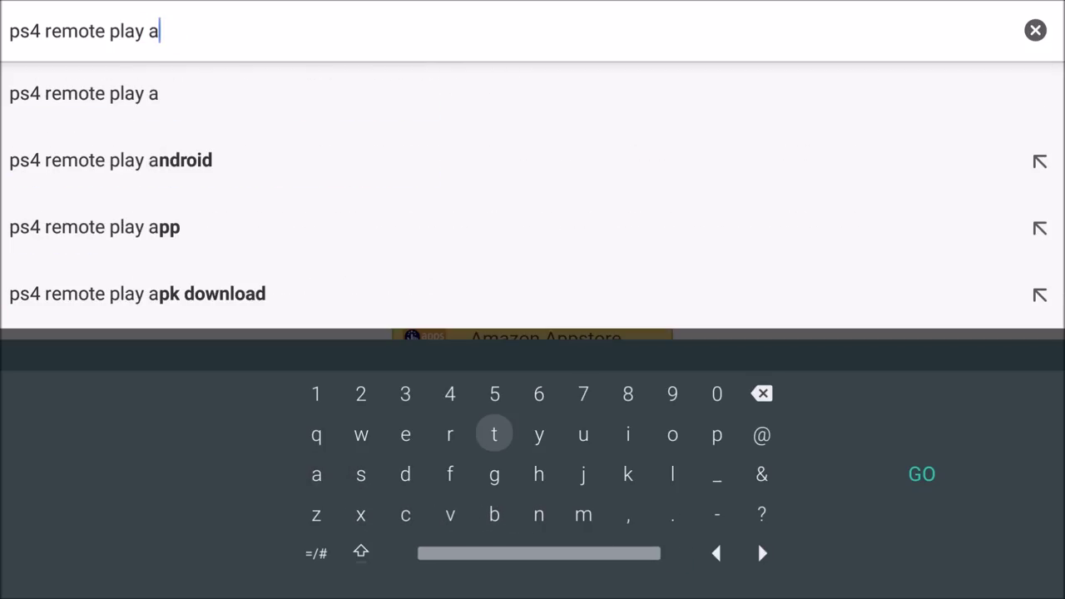
key("Up")
key("Right")
key("Right")
key("Right")
key("Right")
key("Down")
key("Right")
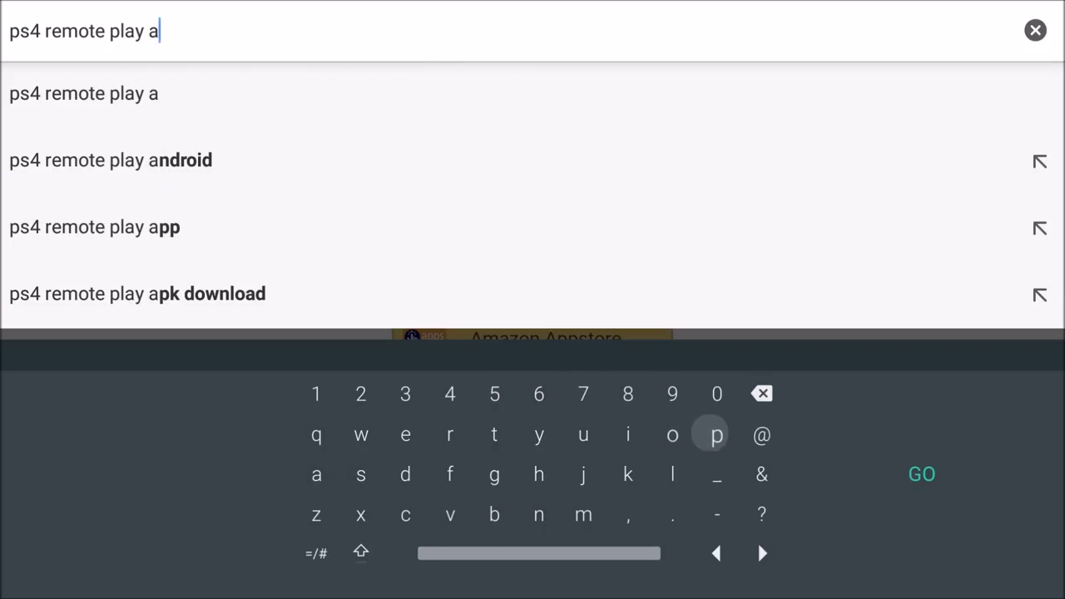
key("Return")
key("Left")
key("Left")
key("Left")
key("Down")
key("Right")
key("Return")
key("Right")
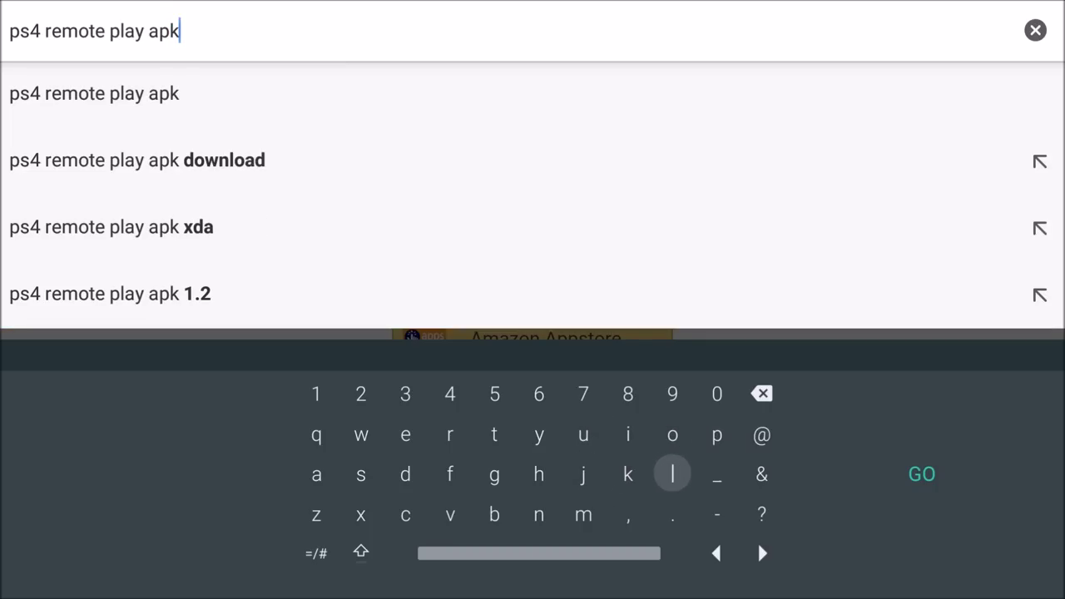
key("Right")
key("Right")
key("Right")
key("Return")
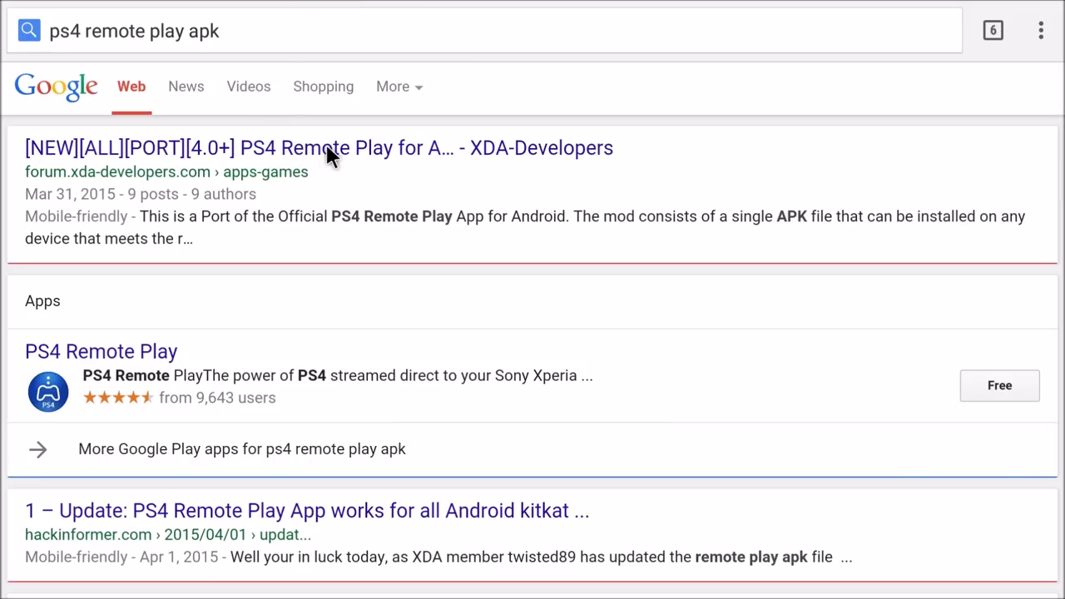
Open the XDA-Developers thread on PS4 Remote Play for Android and read its features, requirements and setup instructions.
left_click(327, 148)
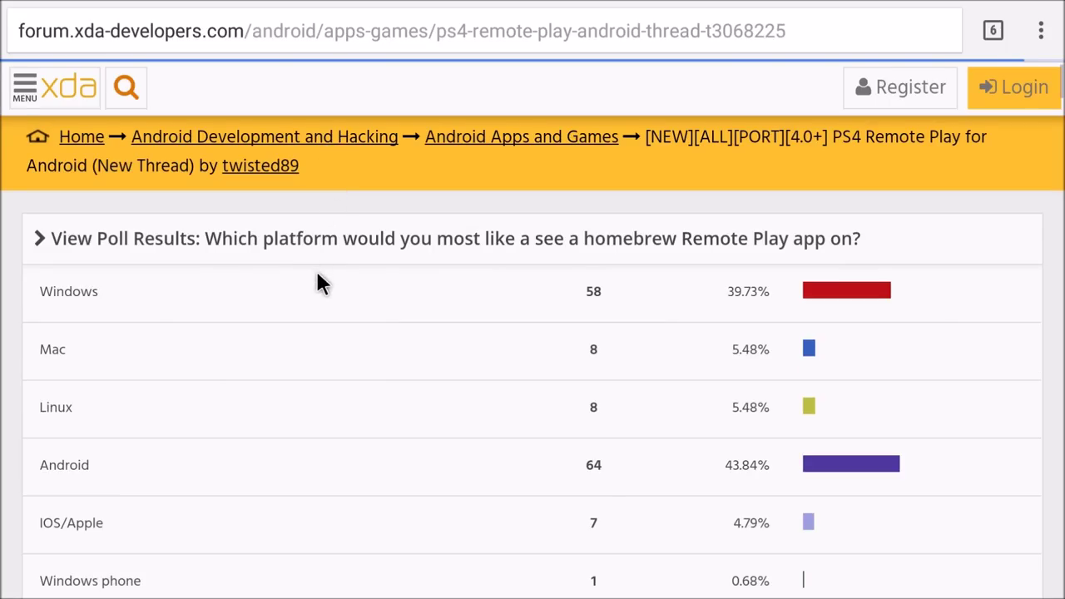
scroll(317, 283, "down", 5)
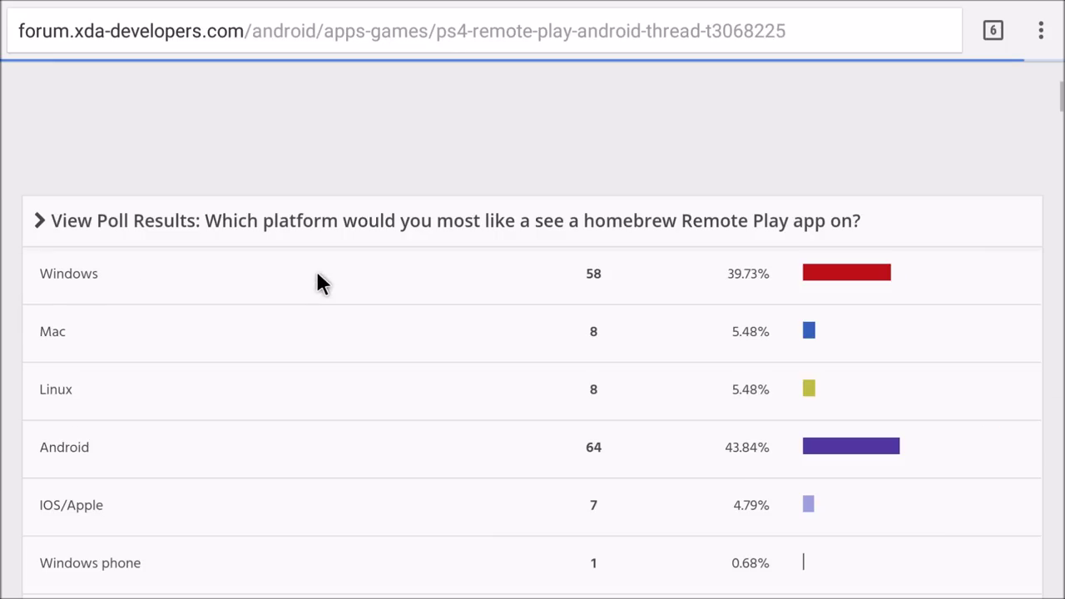
scroll(317, 276, "down", 6)
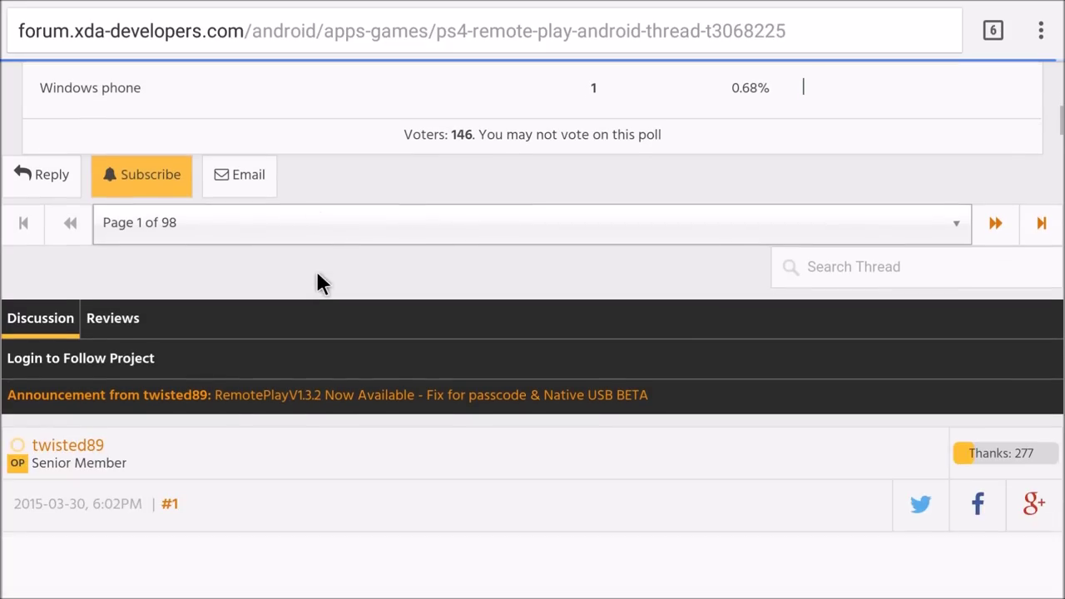
scroll(317, 276, "down", 5)
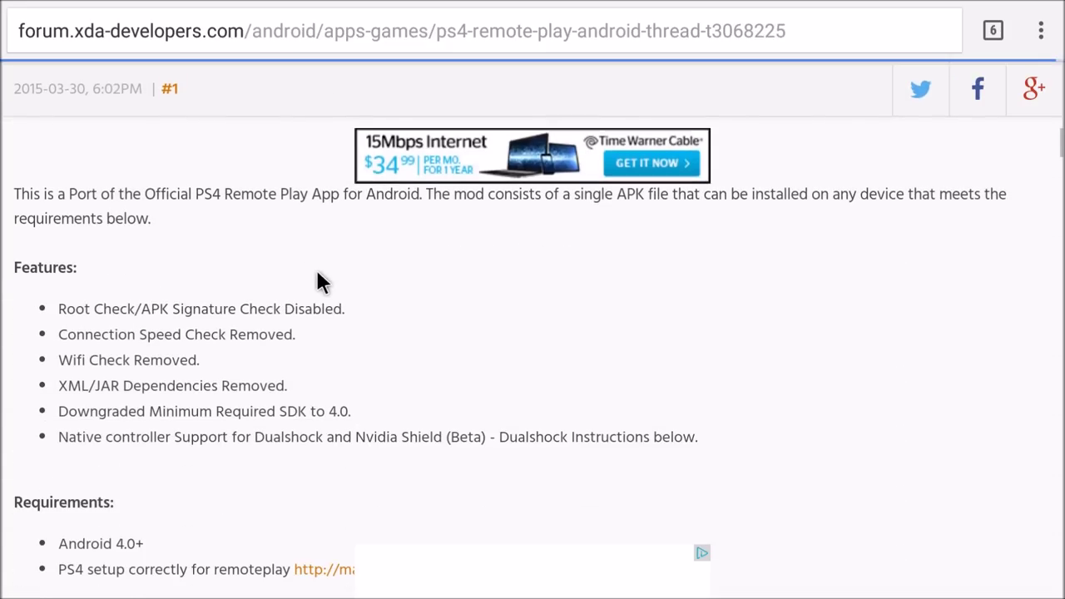
scroll(317, 274, "down", 3)
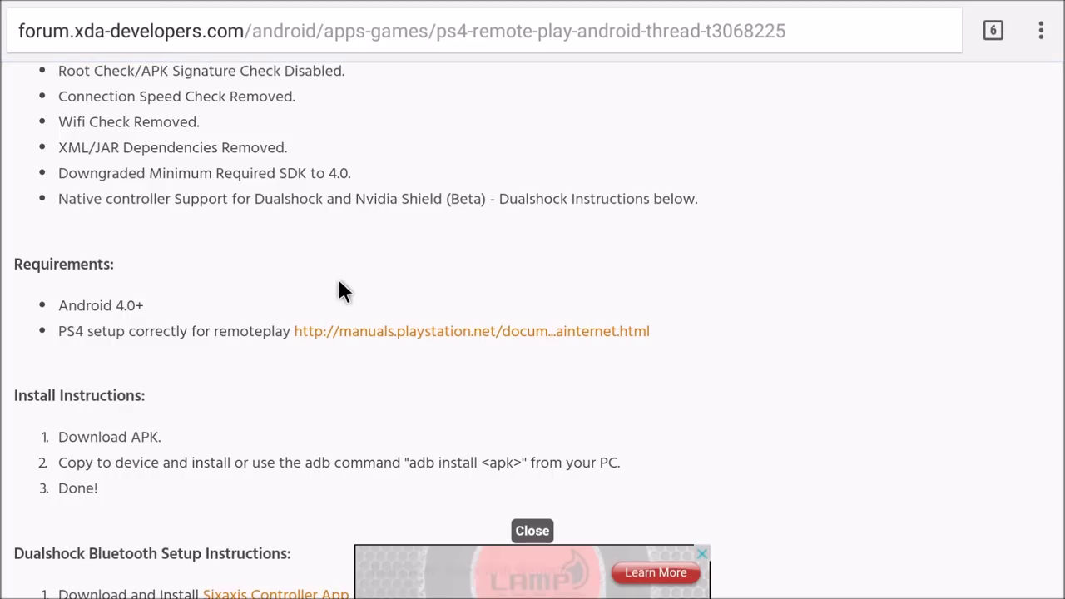
scroll(340, 283, "down", 2)
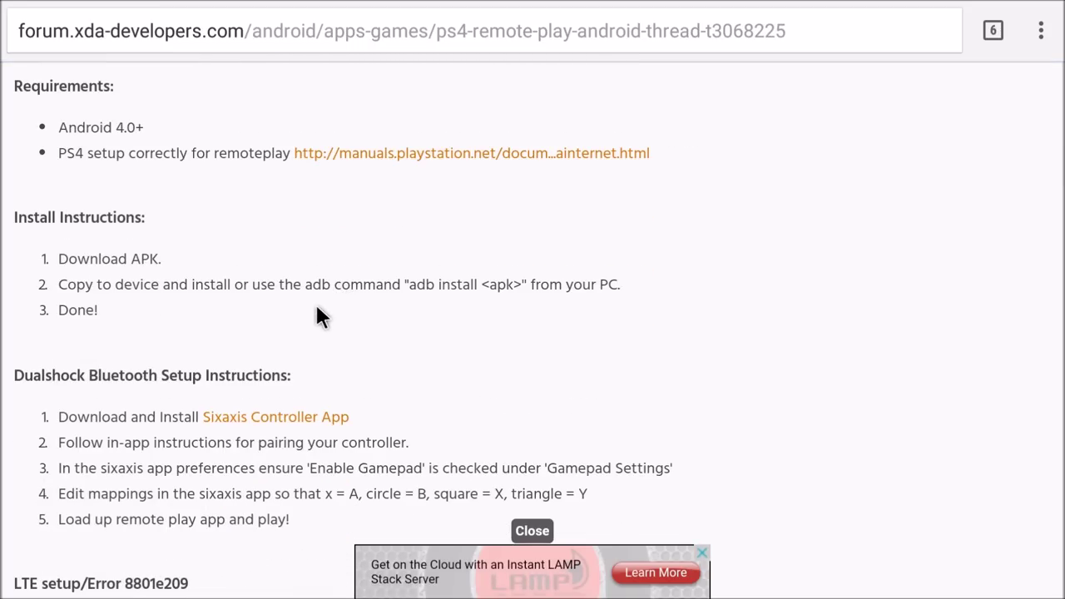
scroll(284, 345, "down", 4)
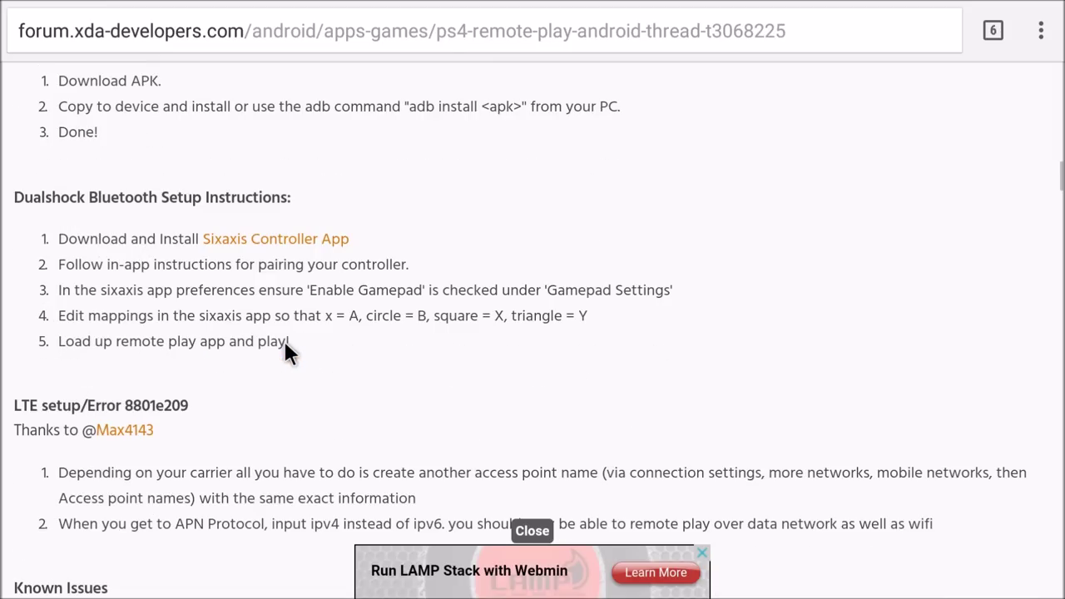
Download RemotePlayPortV1.3.2.apk using the Dropbox link in the thread's Downloads section.
scroll(284, 349, "down", 3)
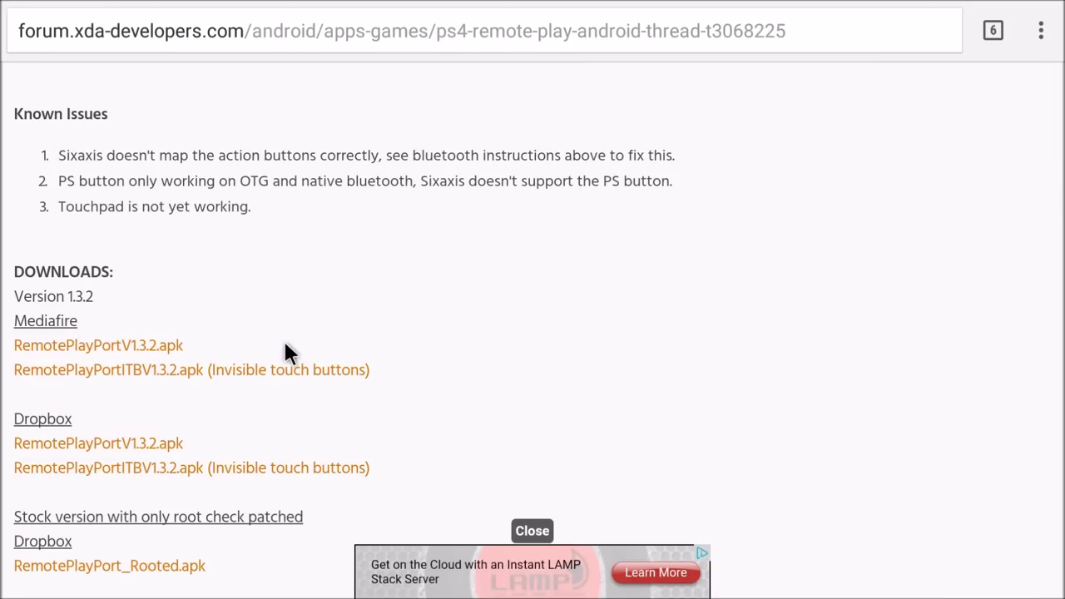
scroll(284, 351, "down", 1)
scroll(284, 351, "down", 1)
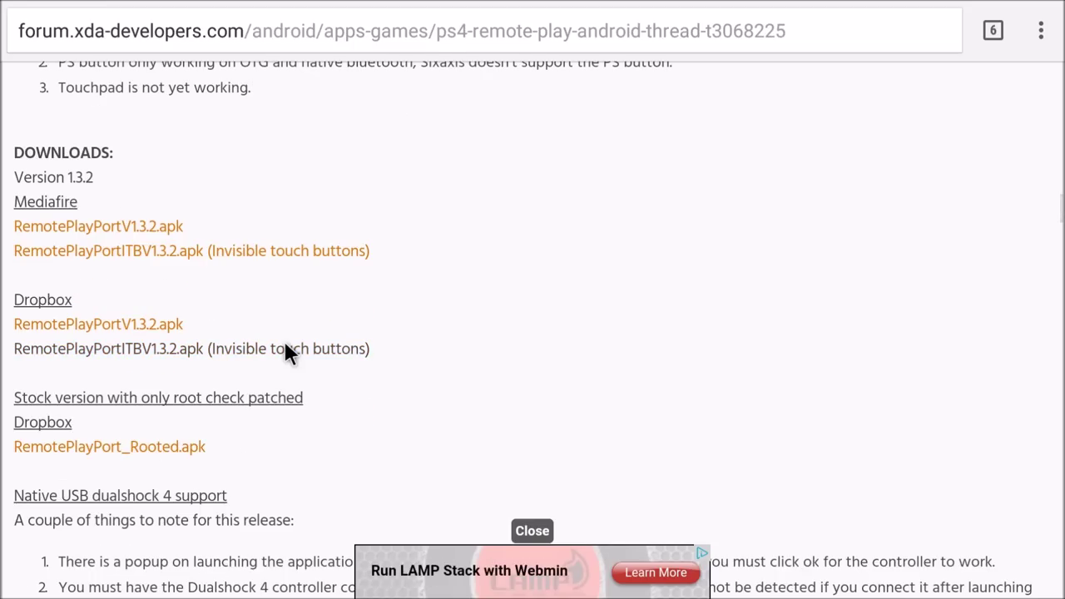
left_click(141, 326)
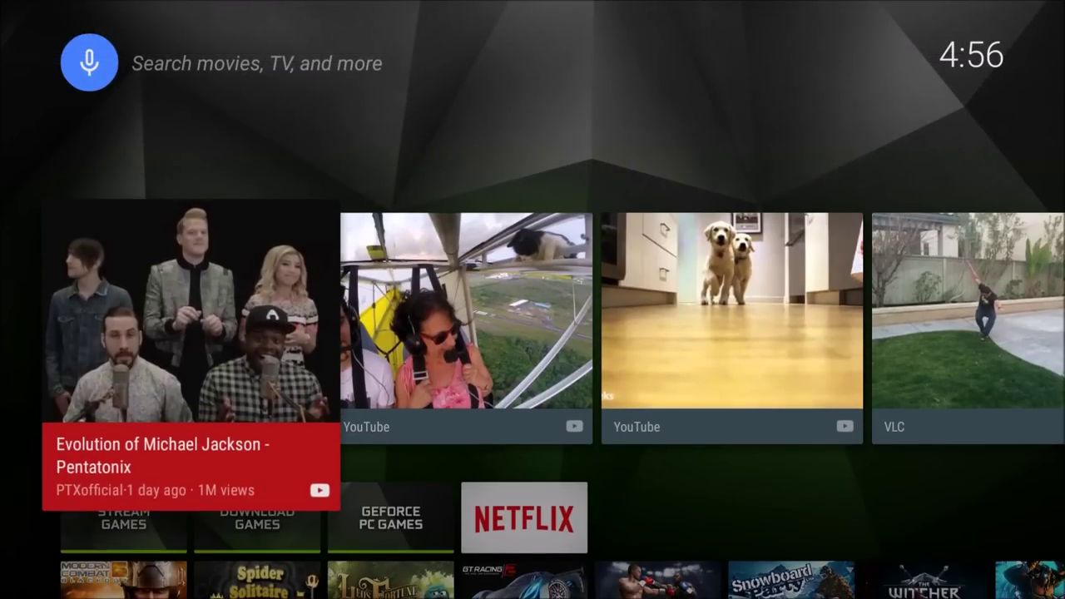
Open ES File Explorer from the apps on the home screen.
key("Down")
key("Down")
key("Down")
key("Down")
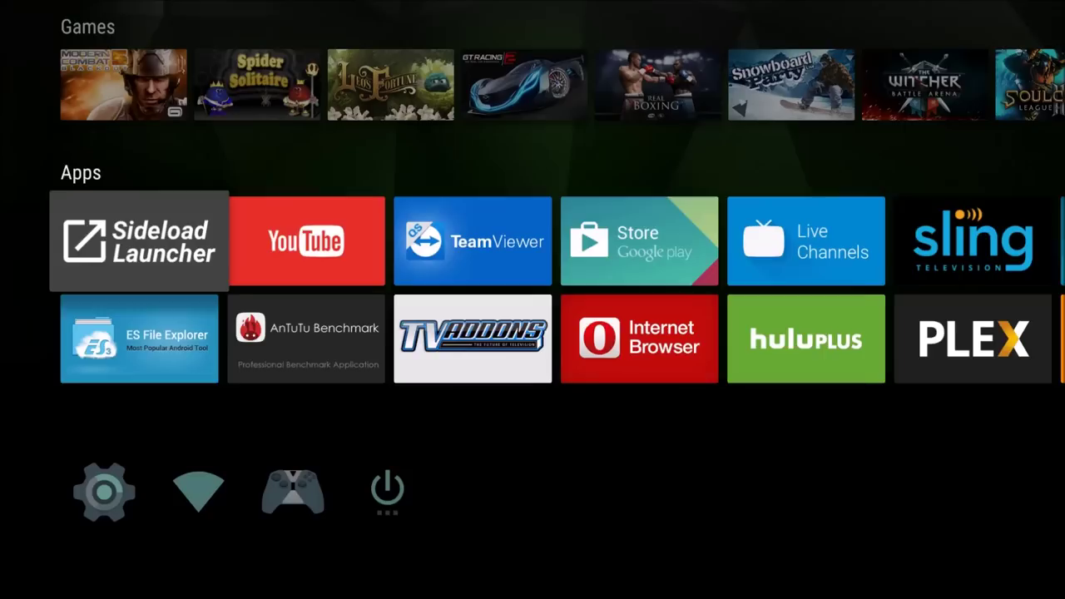
key("Return")
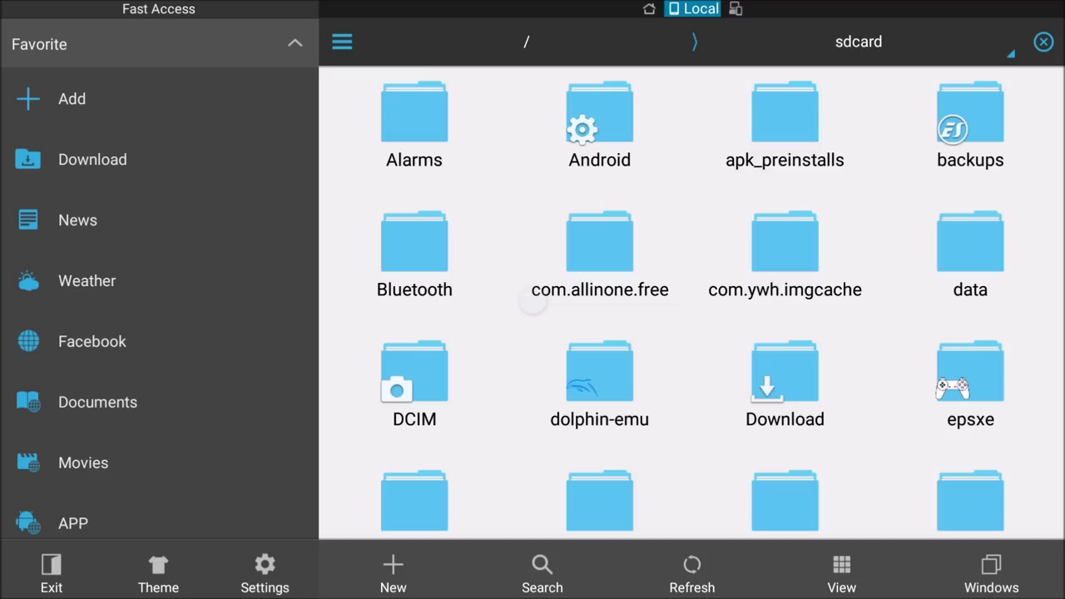
Open the Download folder from the favorites and select RemotePlayPortV1.3.2.apk.
key("Left")
key("Up")
key("Up")
key("Up")
key("Up")
key("Up")
key("Up")
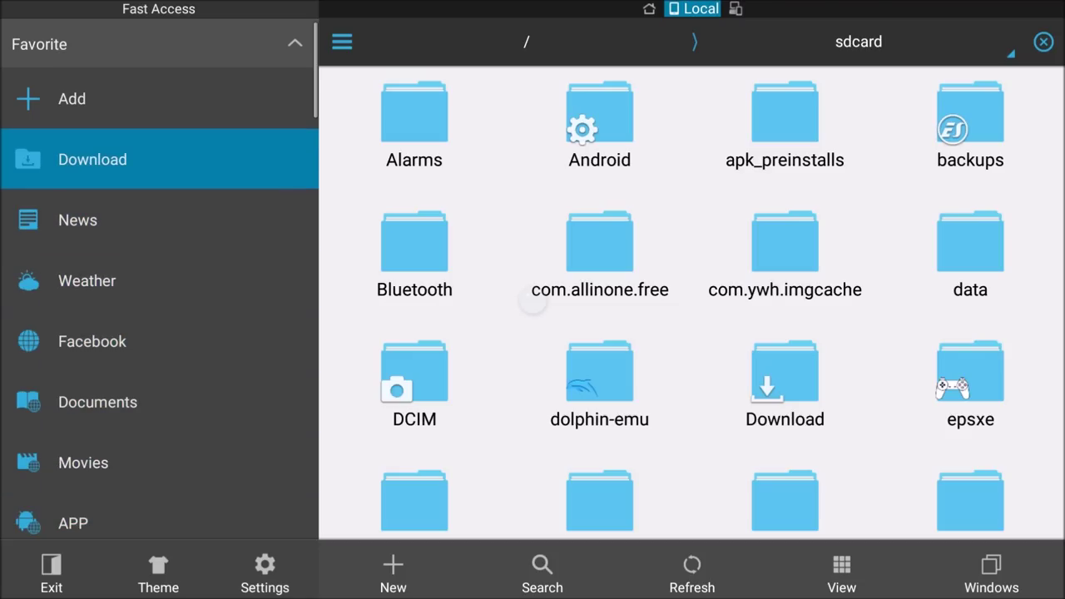
key("Return")
key("Right")
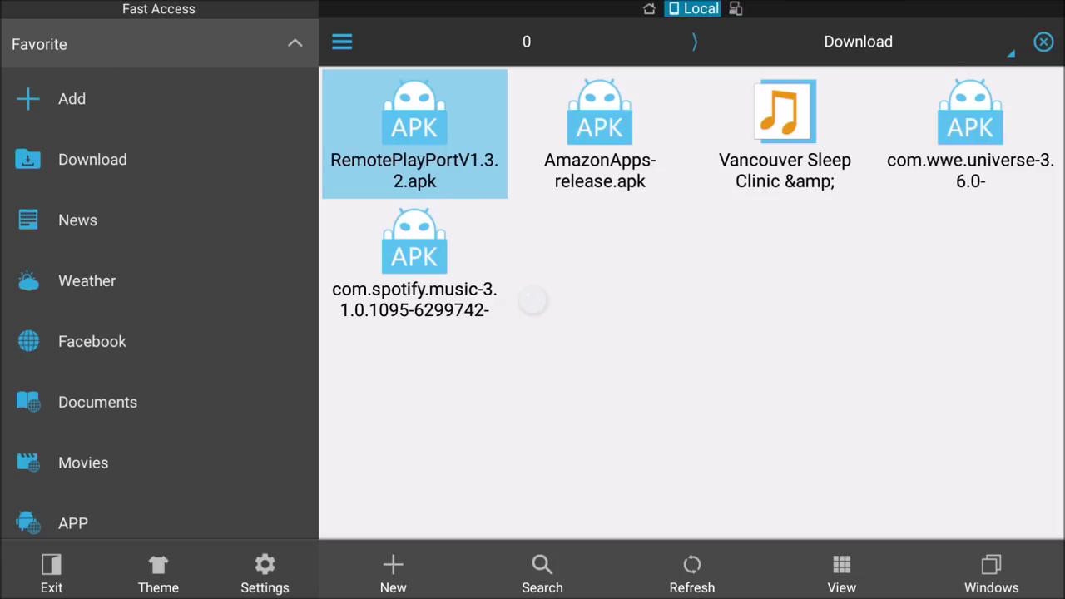
Install Remote Play from RemotePlayPortV1.3.2.apk, finish the installer and return to the home screen.
key("Return")
key("Right")
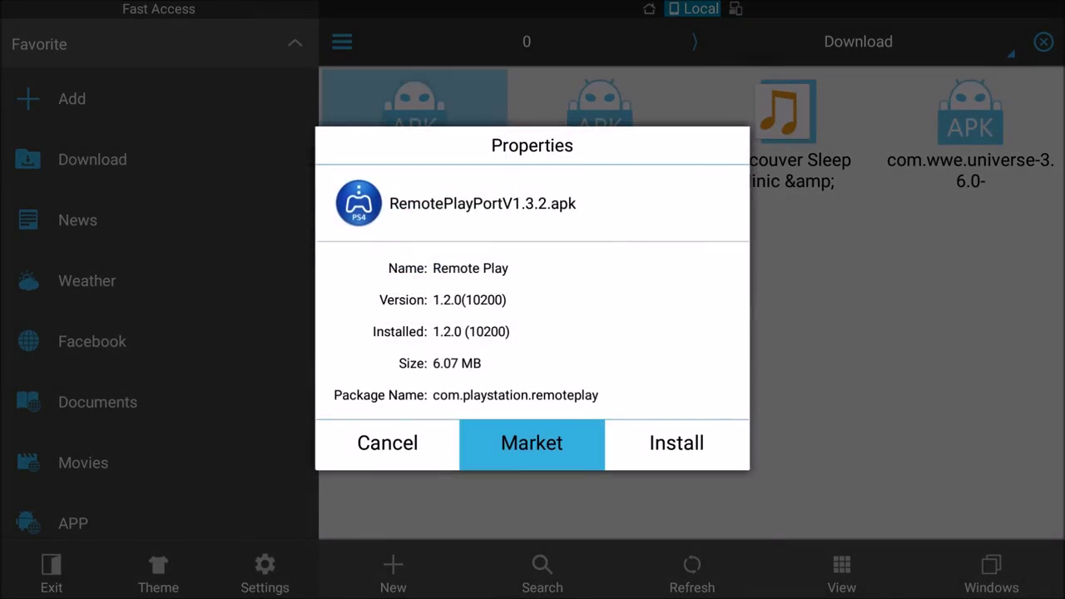
key("Right")
key("Return")
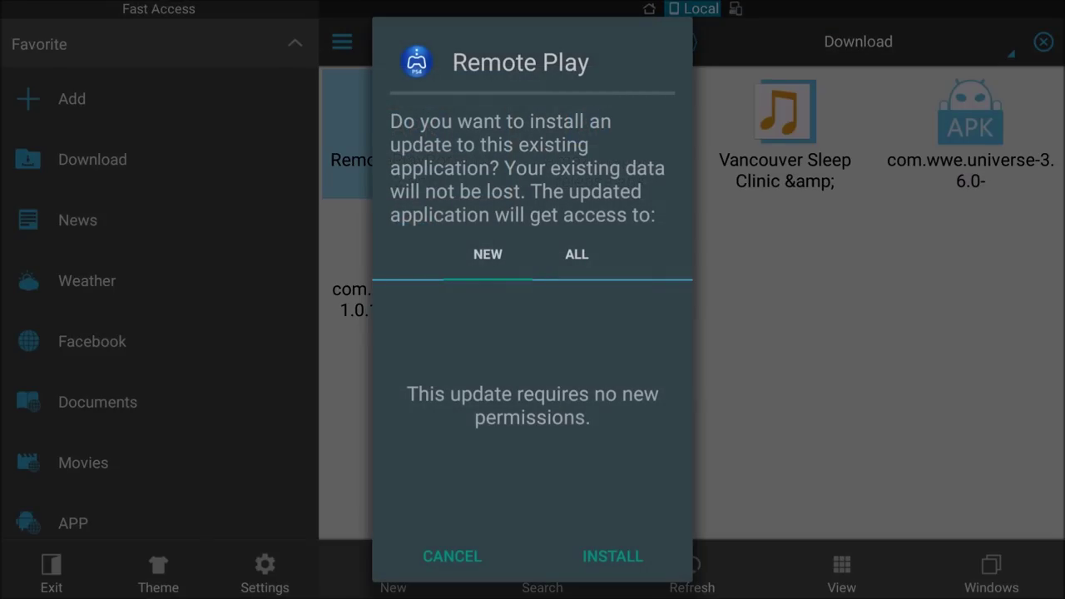
key("Return")
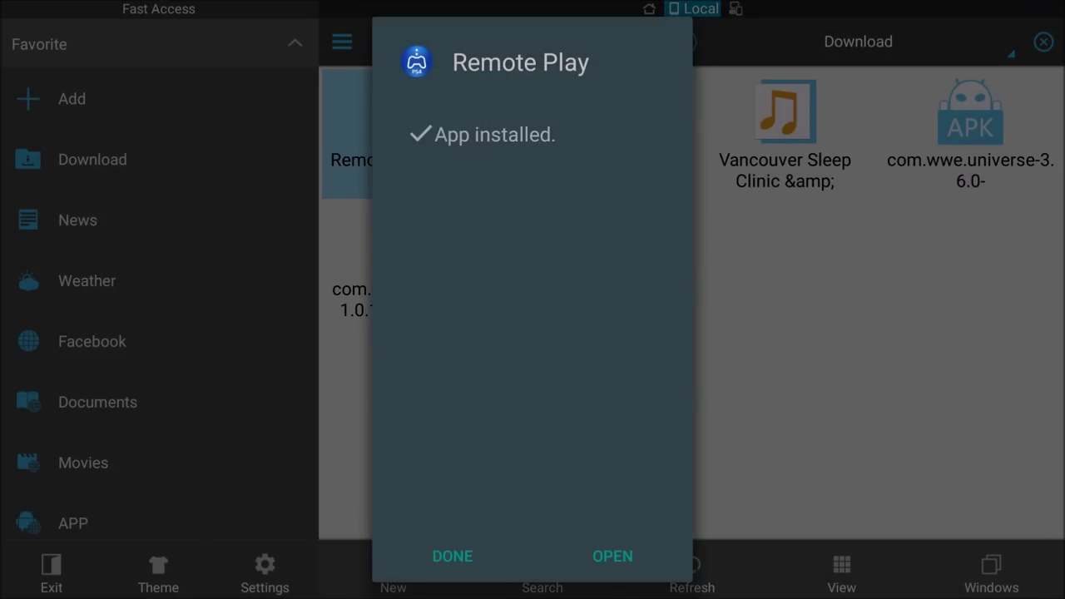
key("Return")
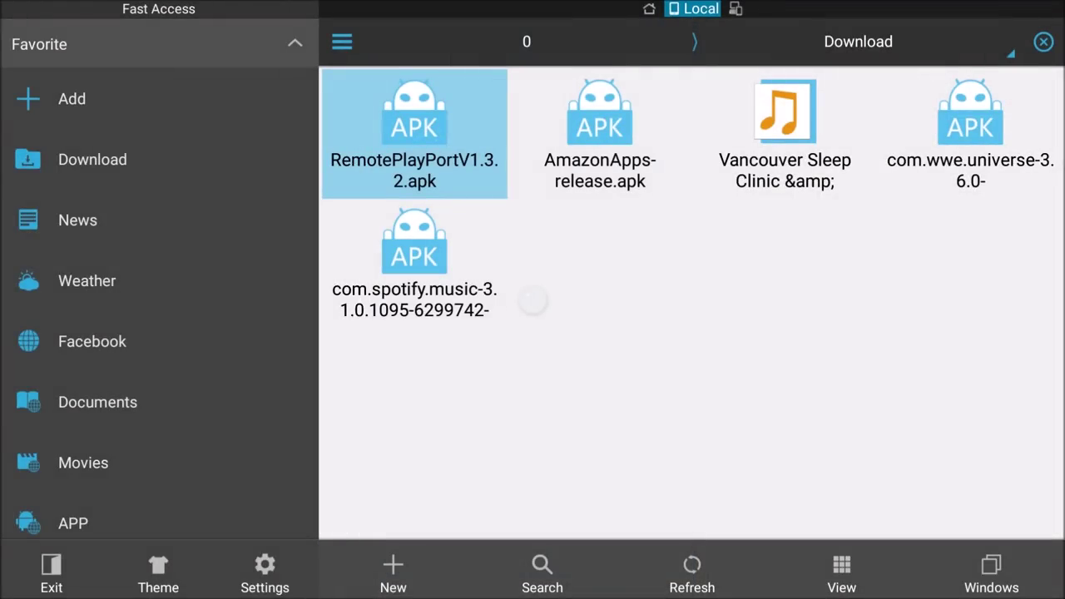
key("Home")
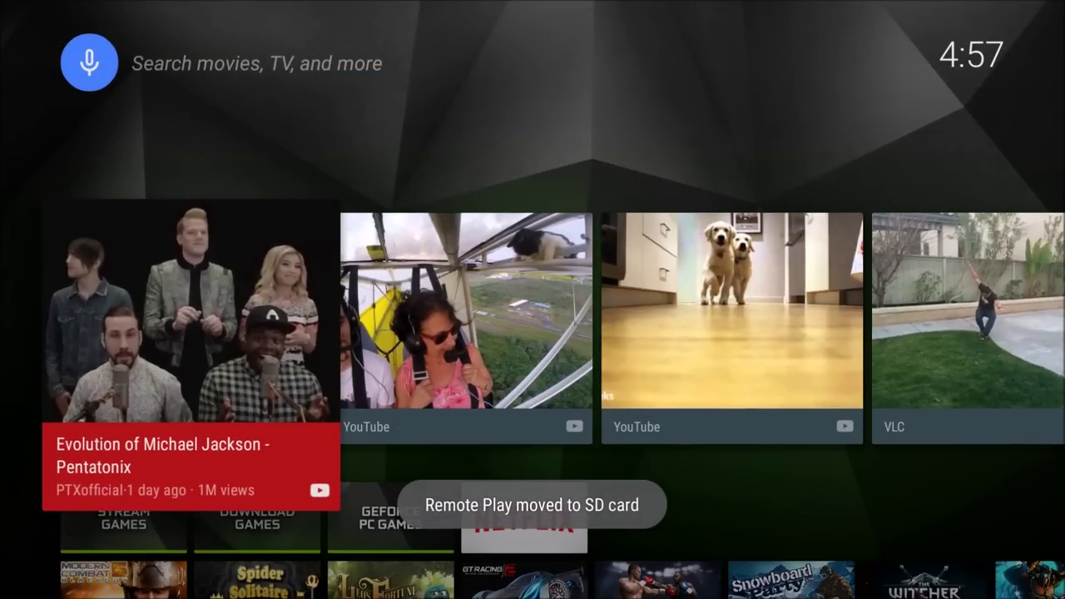
Open Sideload Launcher from the apps on the home screen.
key("Down")
key("Down")
key("Down")
key("Down")
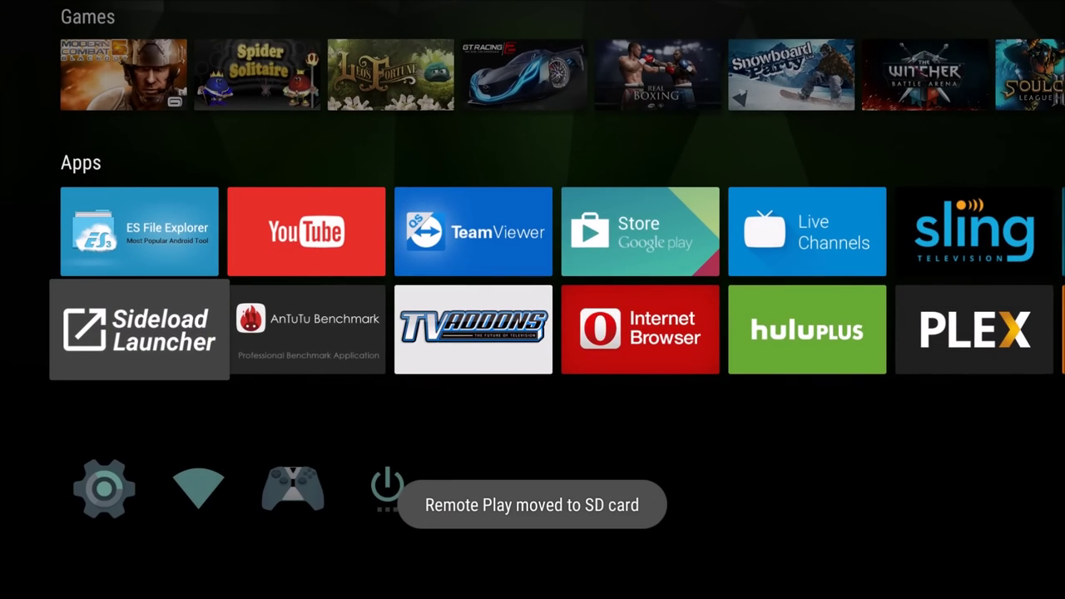
key("Return")
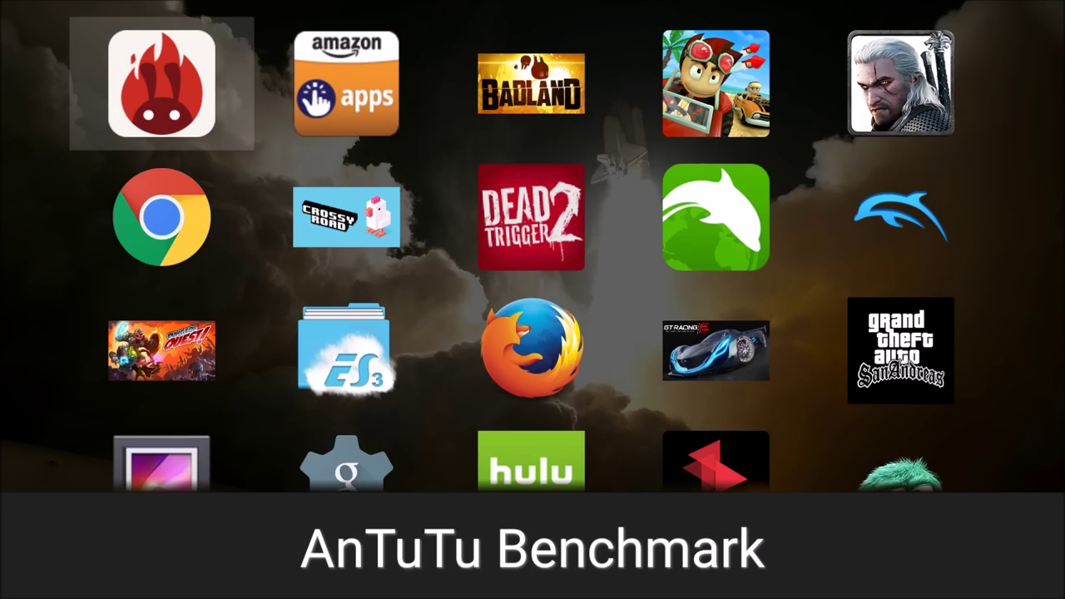
Launch PS4 Remote Play from the sideloaded apps and continue past its introduction screen to connect to the PS4.
key("Down")
key("Down")
key("Down")
key("Right")
key("Right")
key("Right")
key("Right")
key("Down")
key("Down")
key("Down")
key("Down")
key("Down")
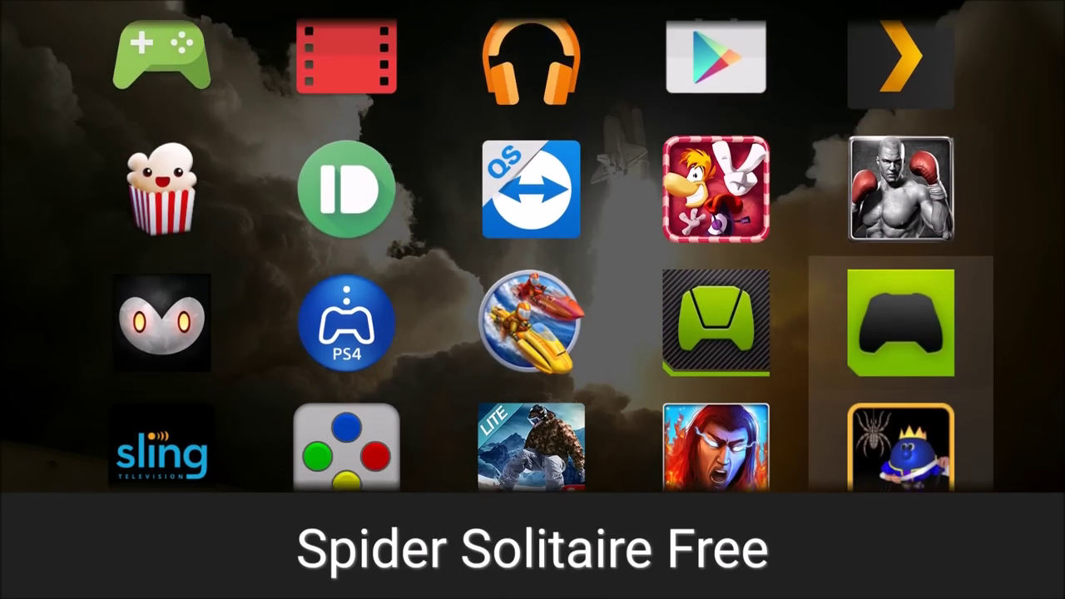
key("Up")
key("Left")
key("Left")
key("Left")
key("Return")
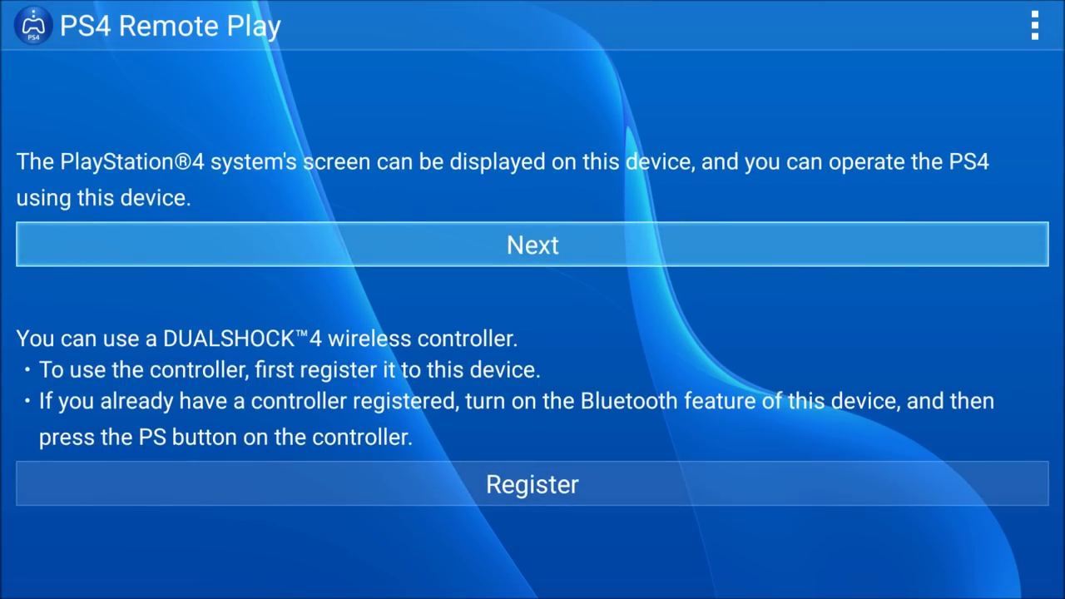
key("Return")
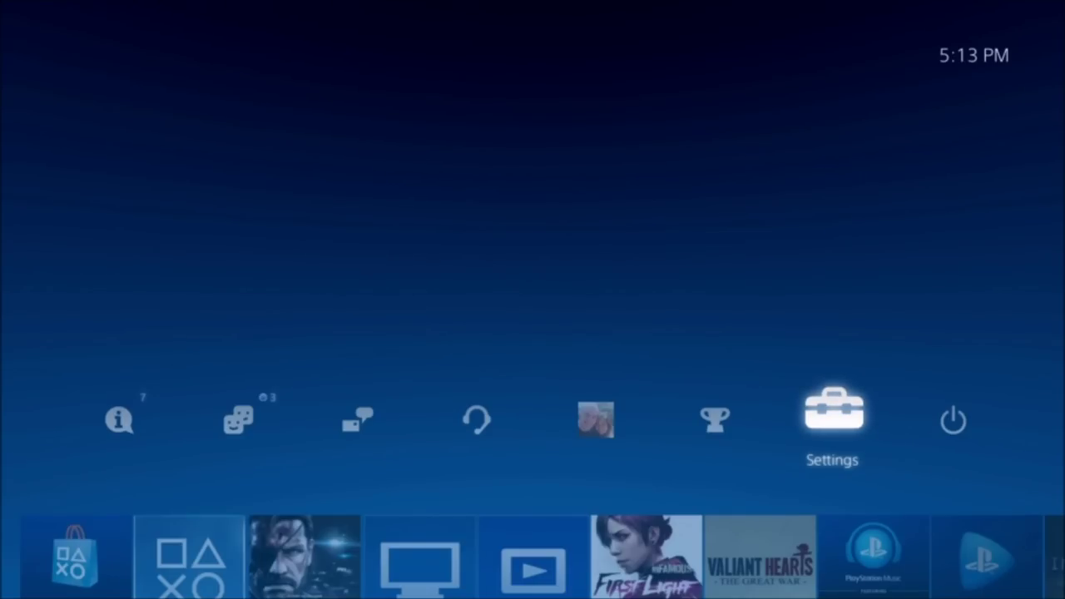
Browse the row of games and apps on the PS4 home screen through to the library at its end.
key("Down")
key("Right")
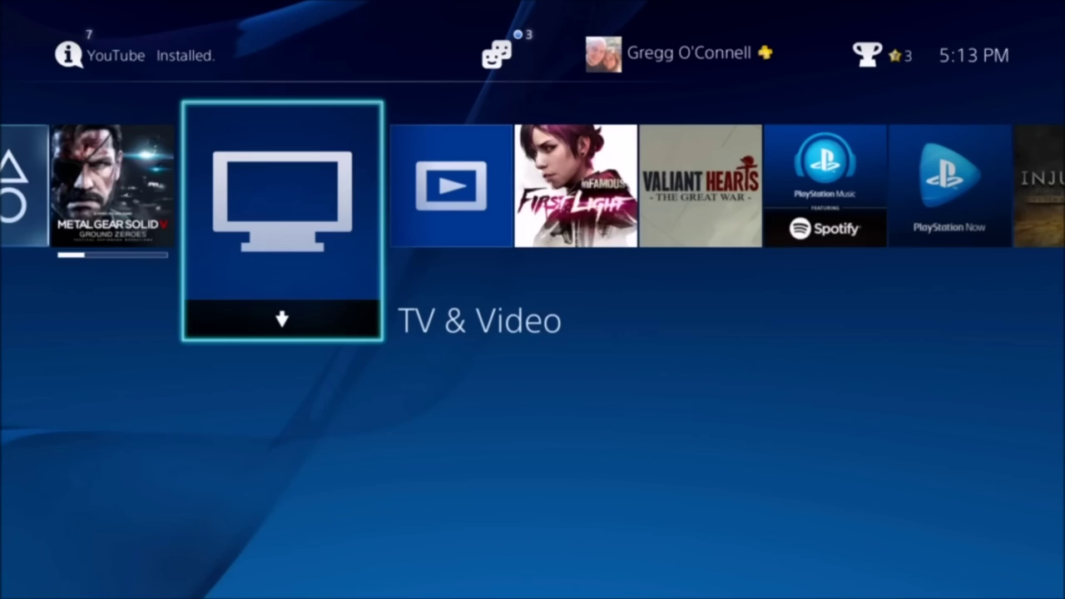
key("Right")
key("Right")
key("Right")
key("Right")
key("Right")
key("Right")
key("Right")
key("Right")
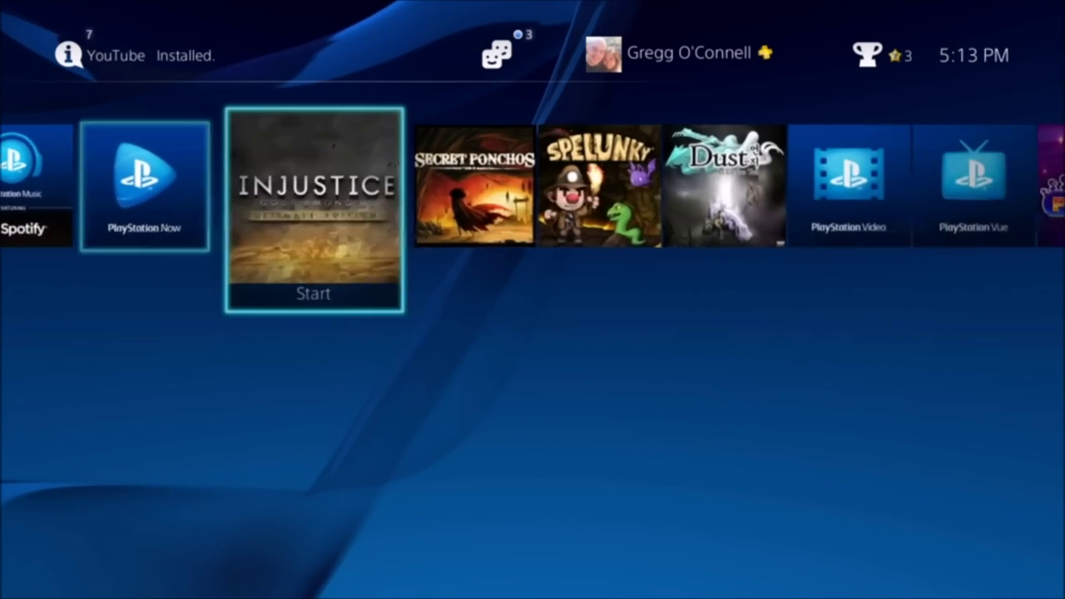
key("Right")
key("Right")
key("Right")
key("Right")
key("Right")
key("Right")
key("Left")
key("Left")
key("Left")
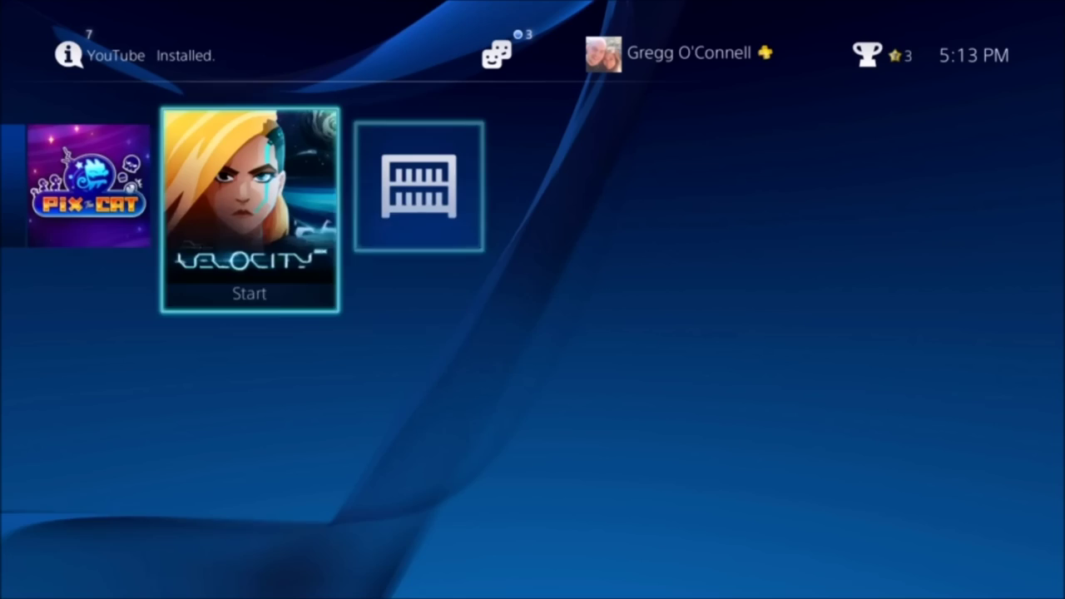
key("Left")
key("Left")
key("Left")
key("Left")
key("Left")
key("Left")
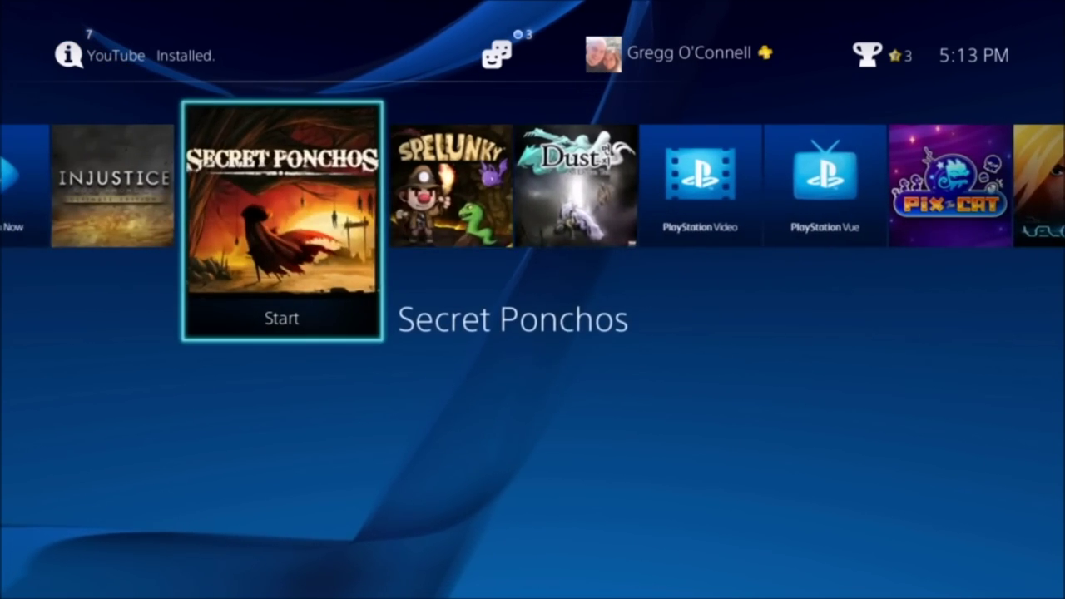
key("Right")
key("Right")
key("Right")
key("Right")
key("Right")
key("Left")
key("Left")
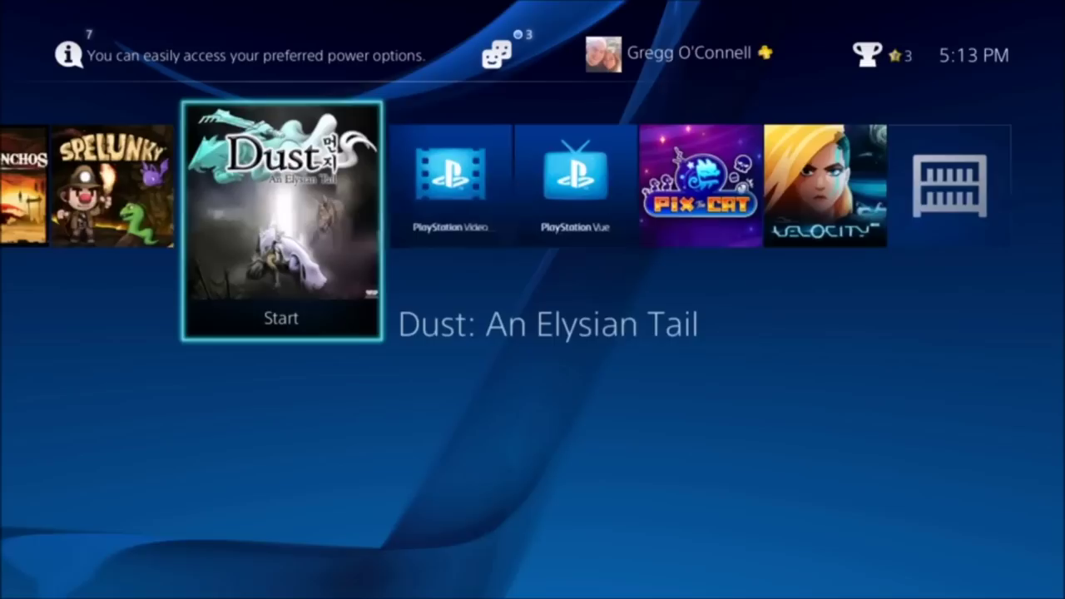
key("Left")
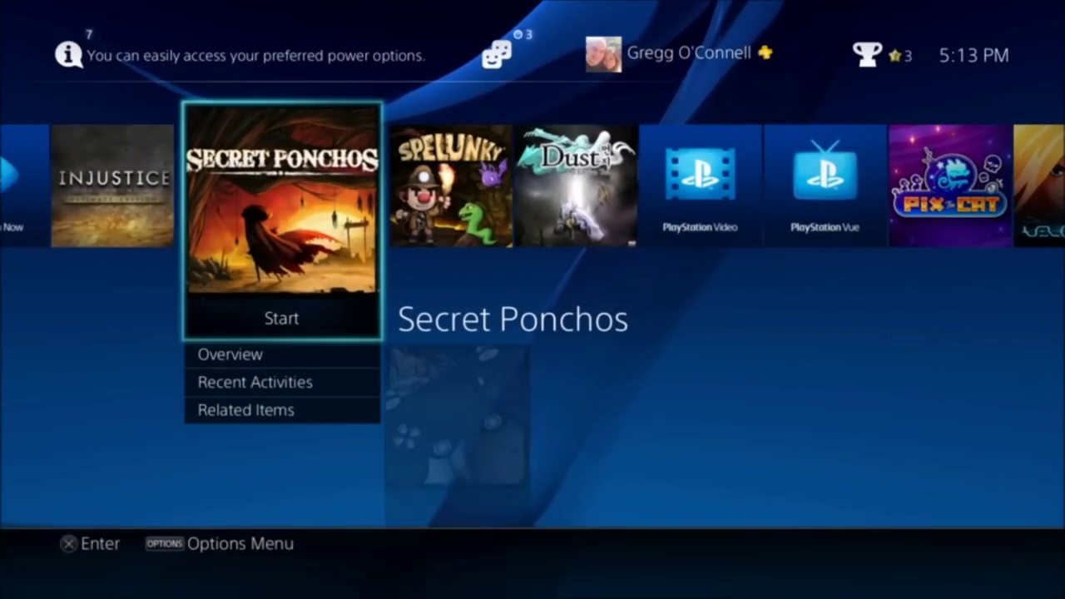
Select the game Pix the Cat on the PS4 home screen.
key("Left")
key("Right")
key("Right")
key("Right")
key("Right")
key("Right")
key("Right")
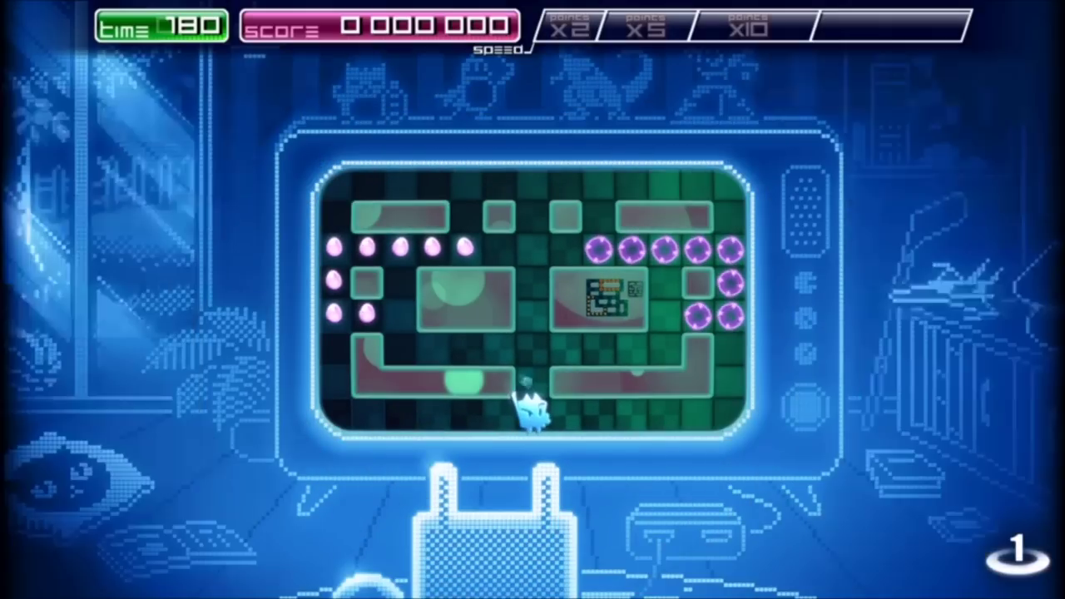
key("Left")
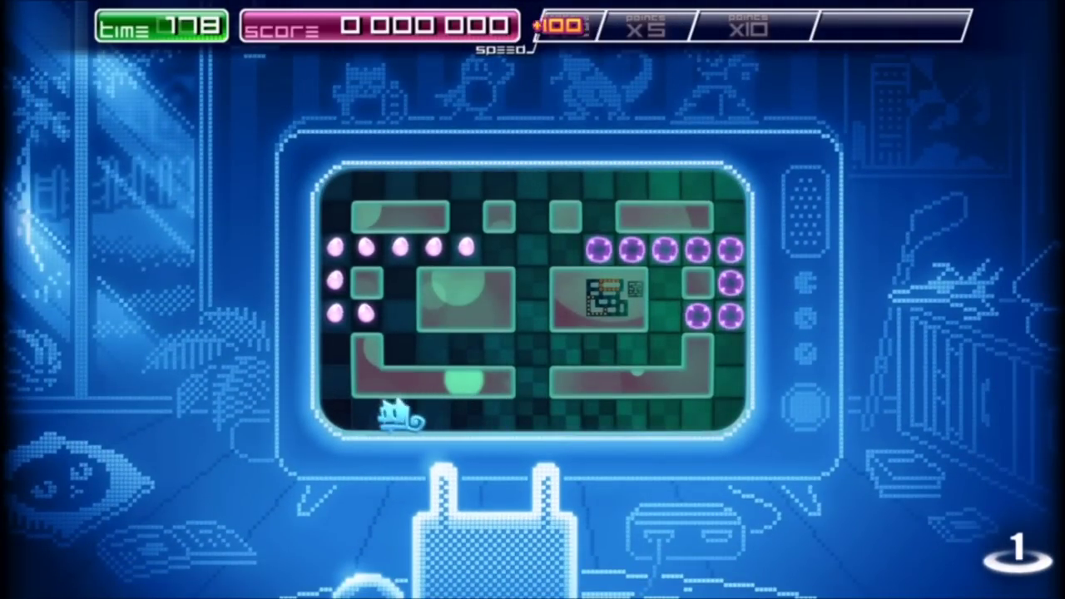
key("Up")
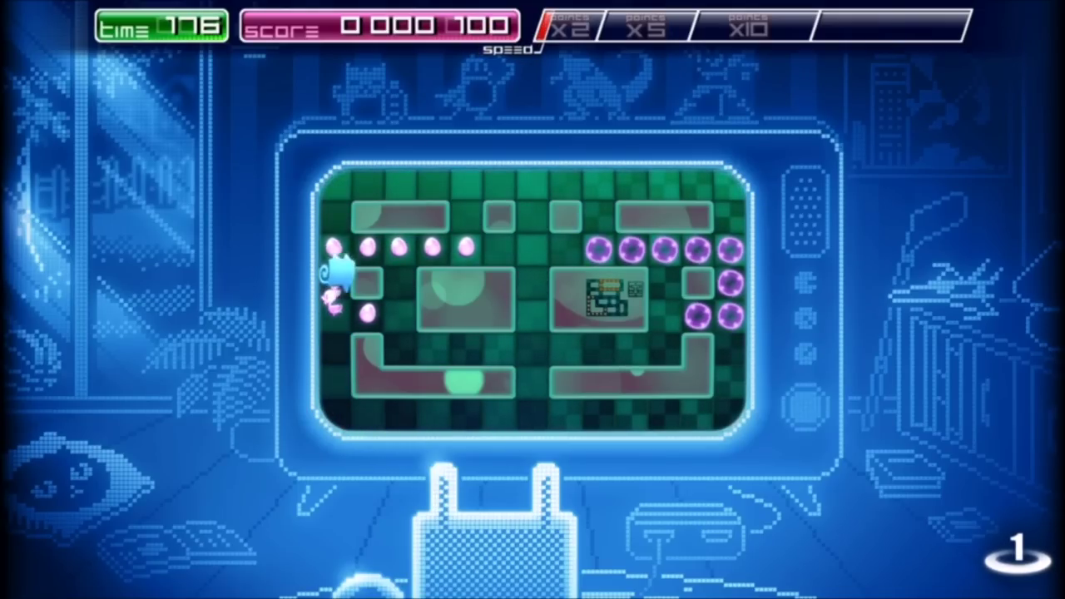
key("Right")
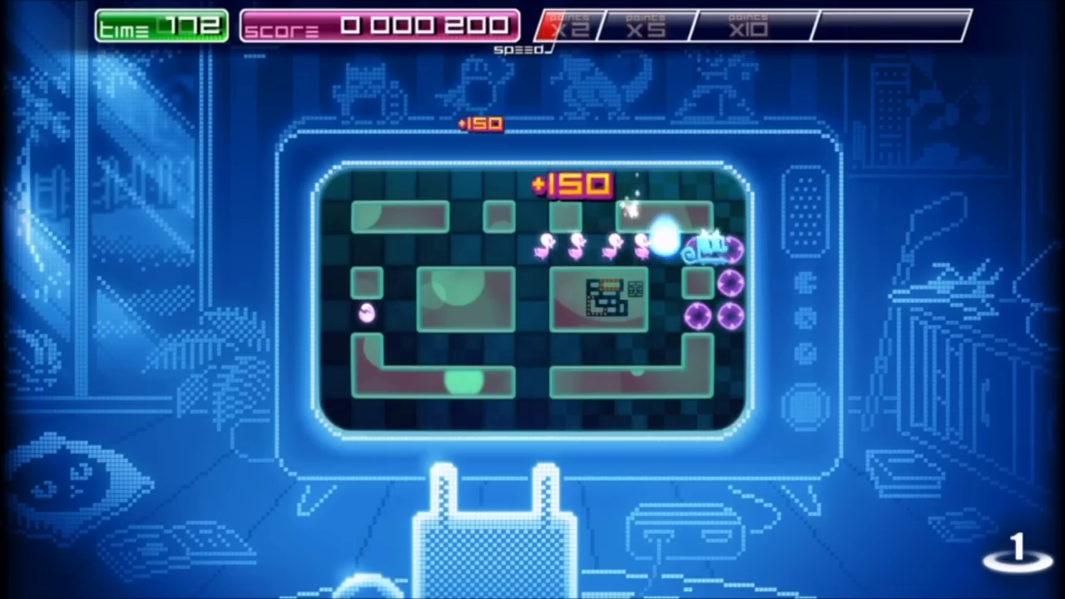
key("Down")
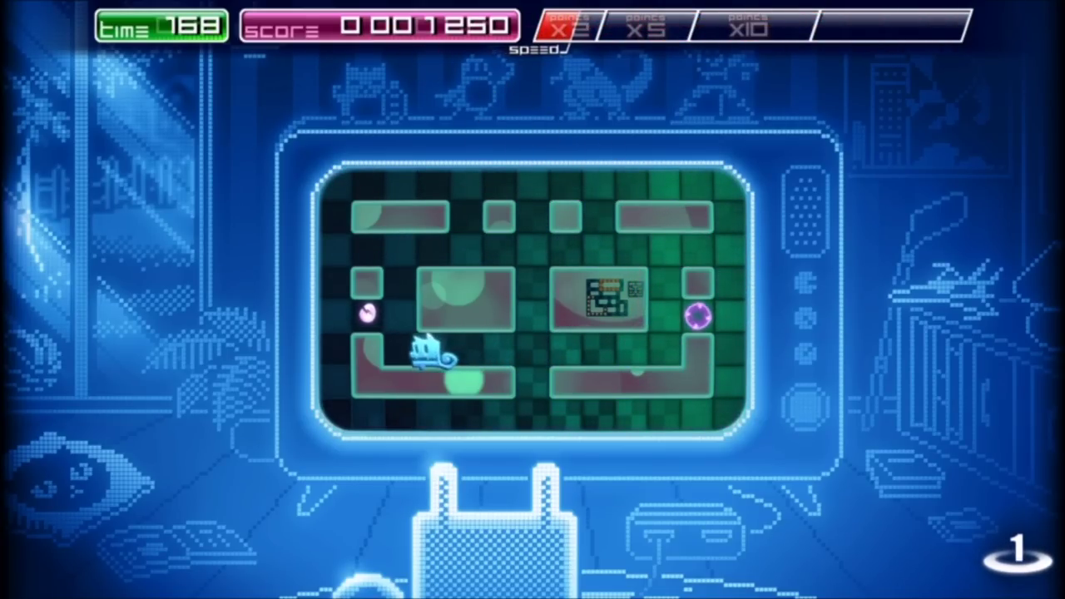
key("Up")
key("Left")
key("Down")
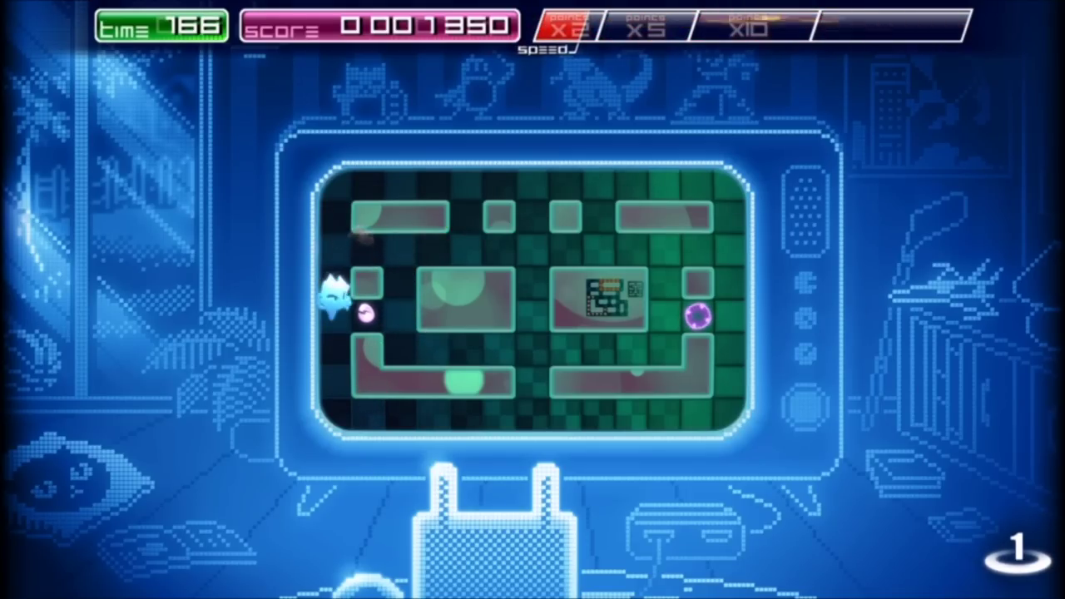
key("Up")
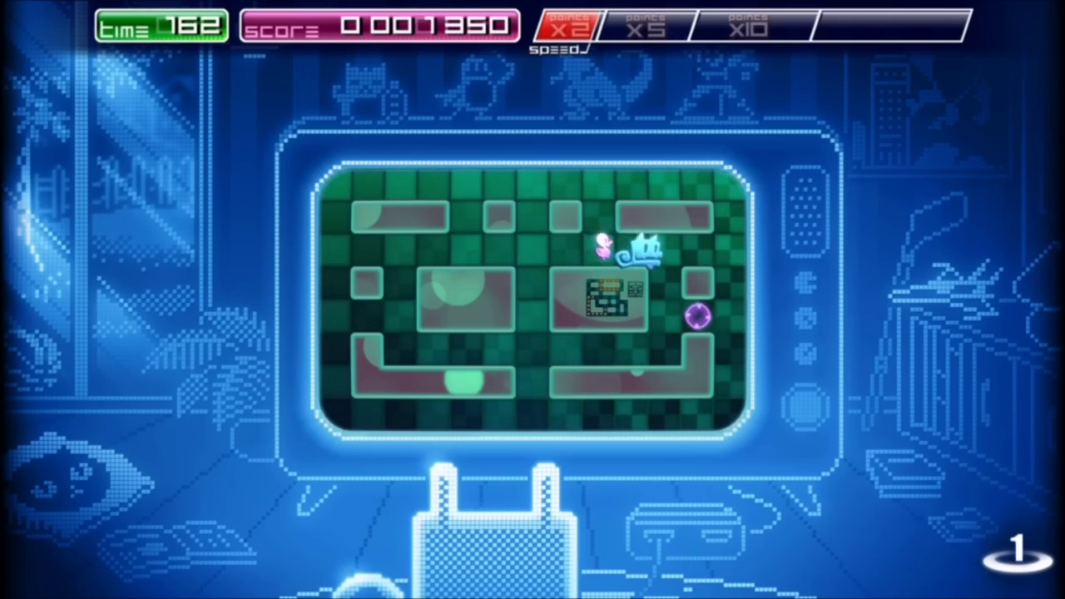
key("Down")
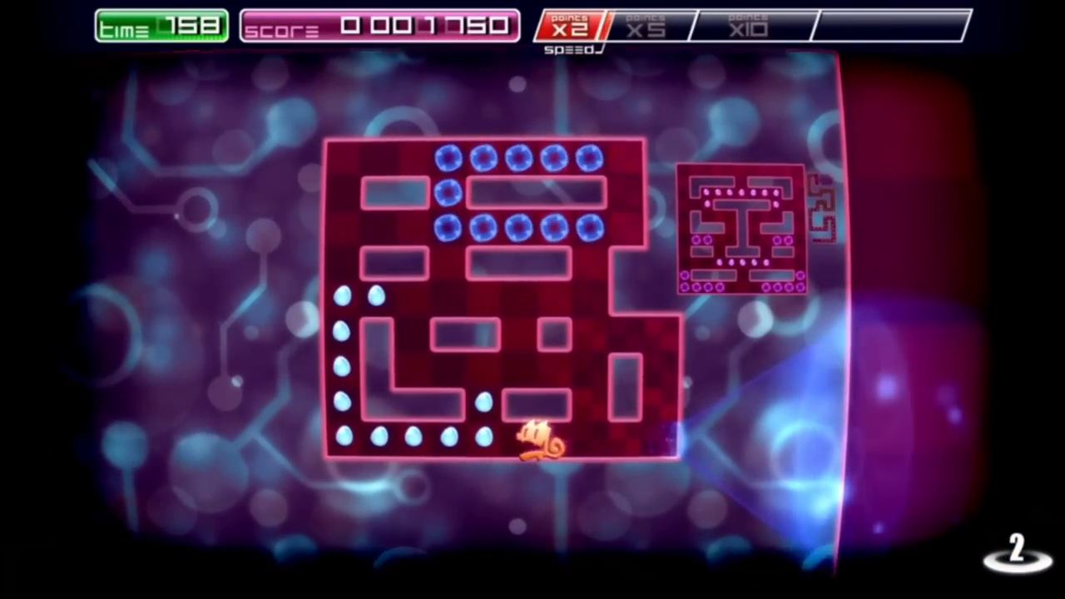
key("Up")
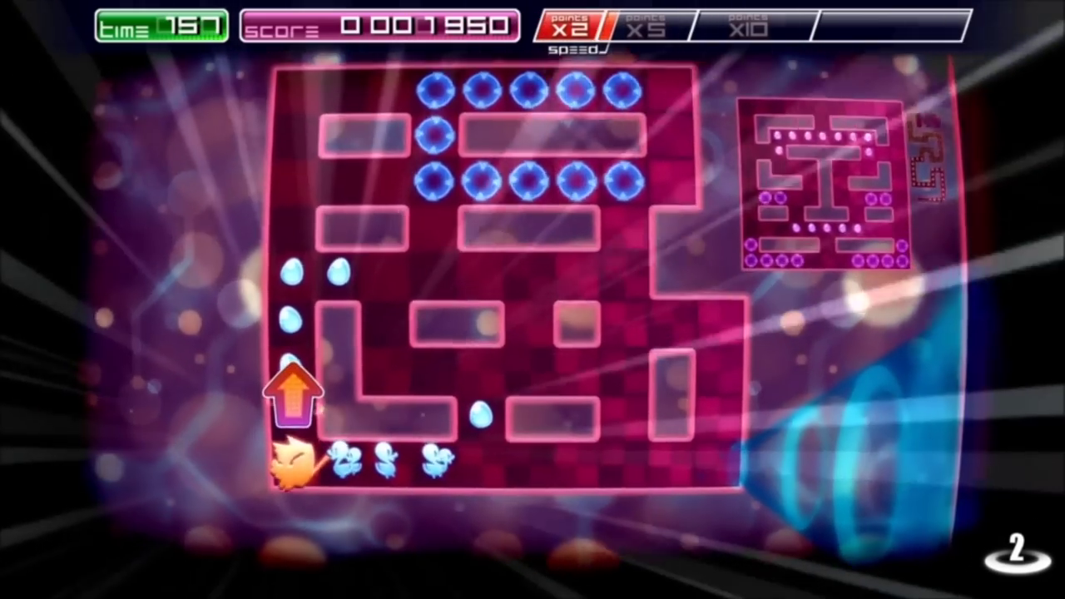
key("Right")
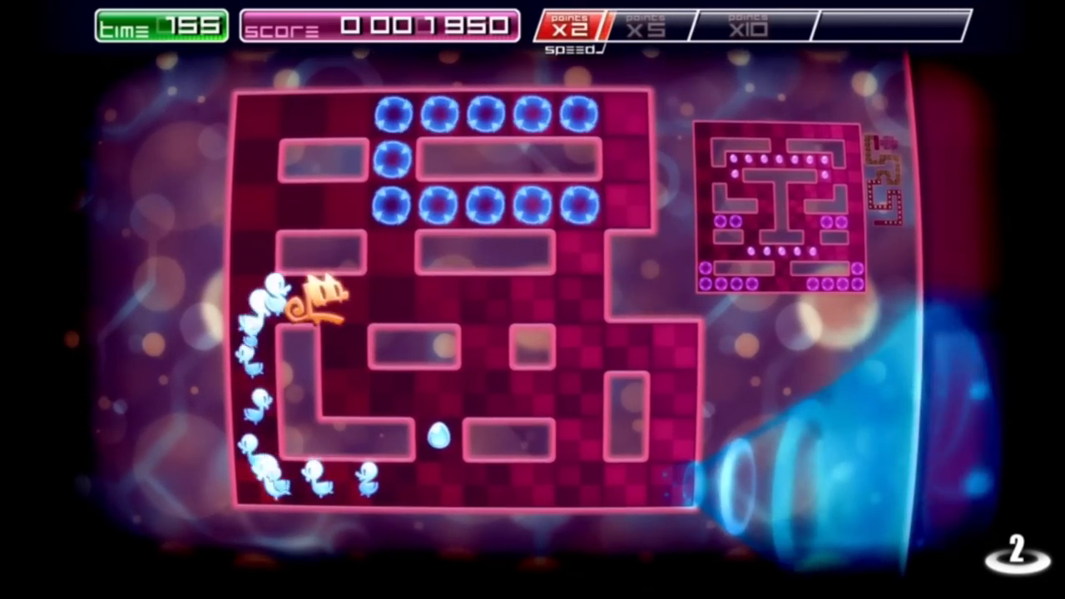
key("Up")
key("Right")
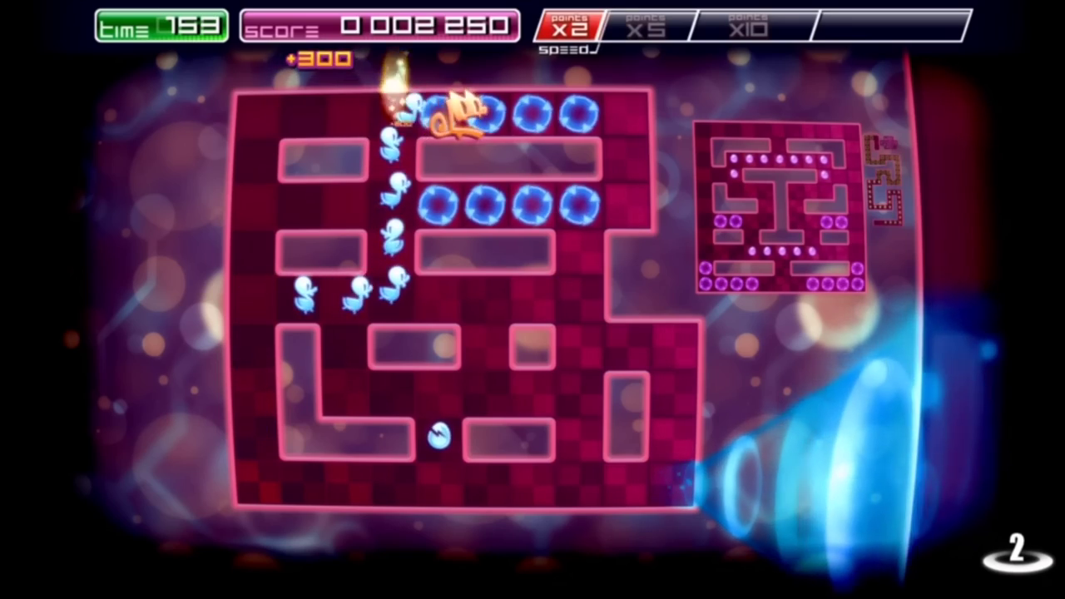